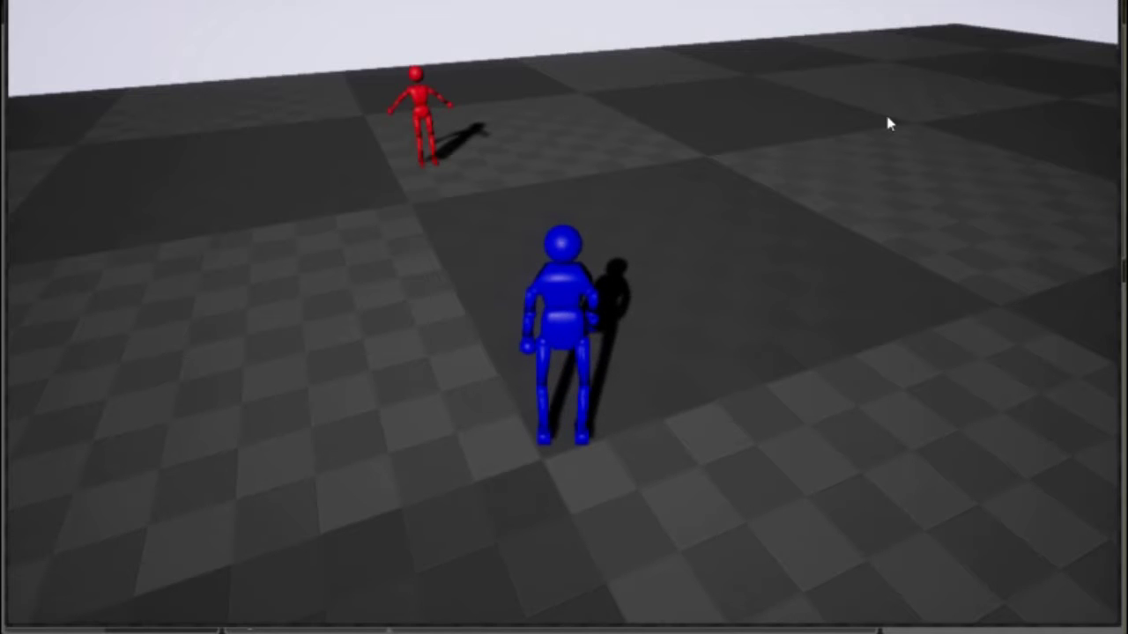
Step: Play-test the level by walking the blue character around the floor and rotating the camera around it
left_click(747, 165)
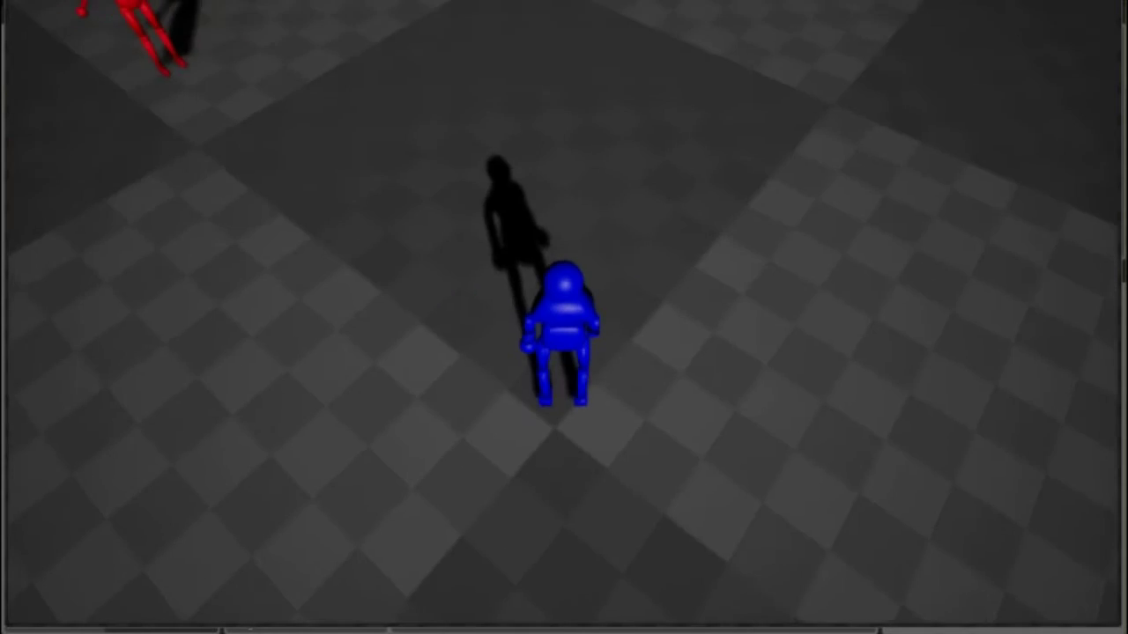
key("shift+F1")
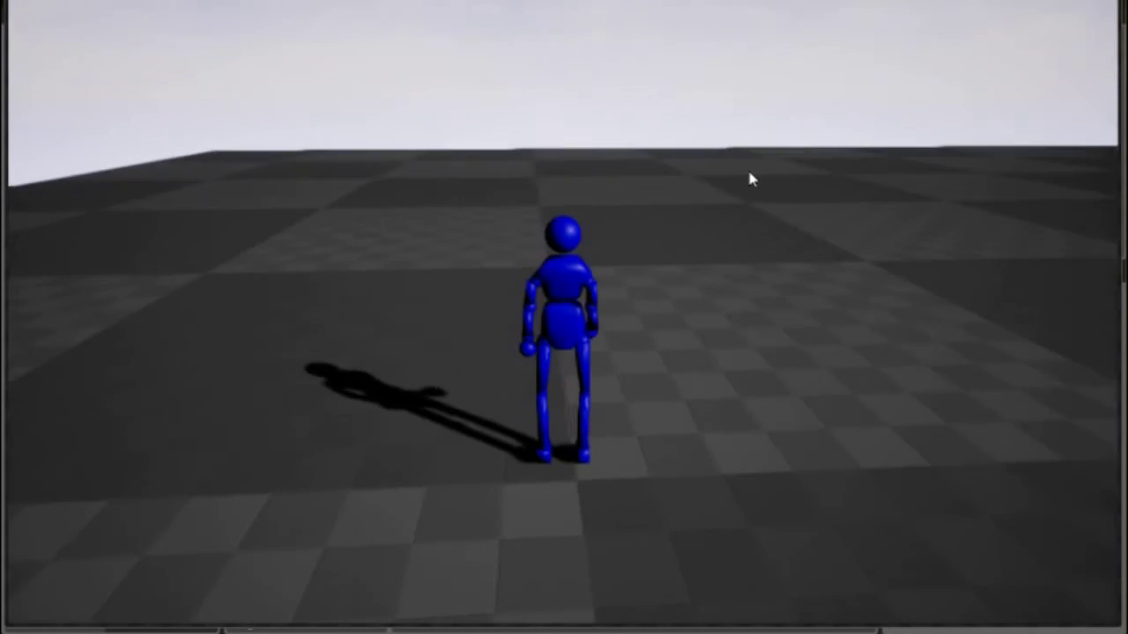
key("w")
key("d")
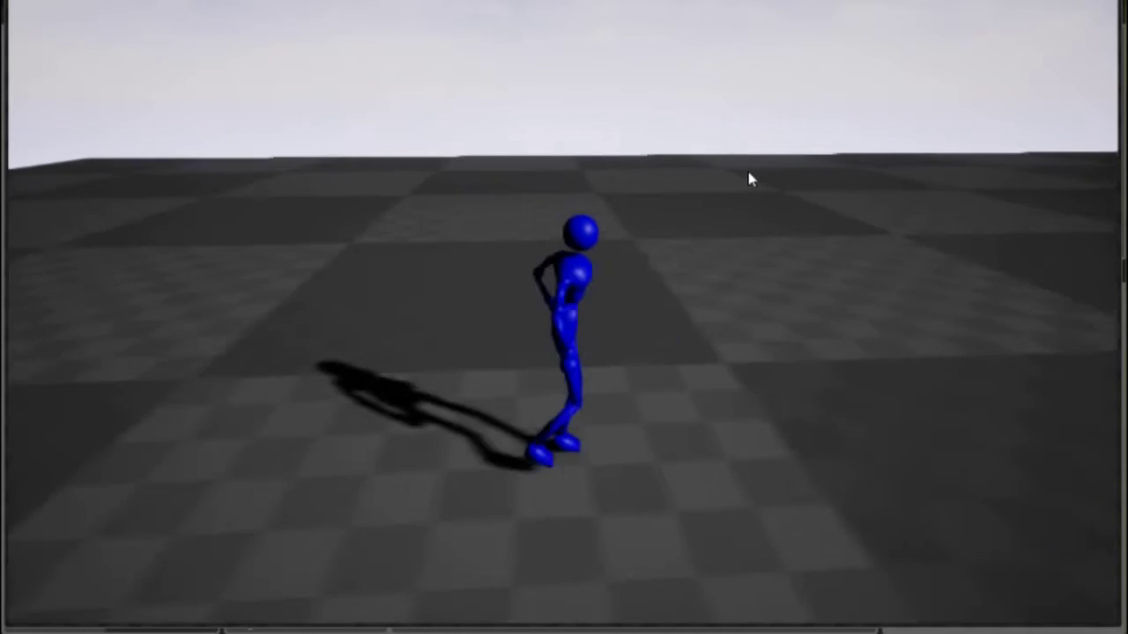
key("s")
key("a")
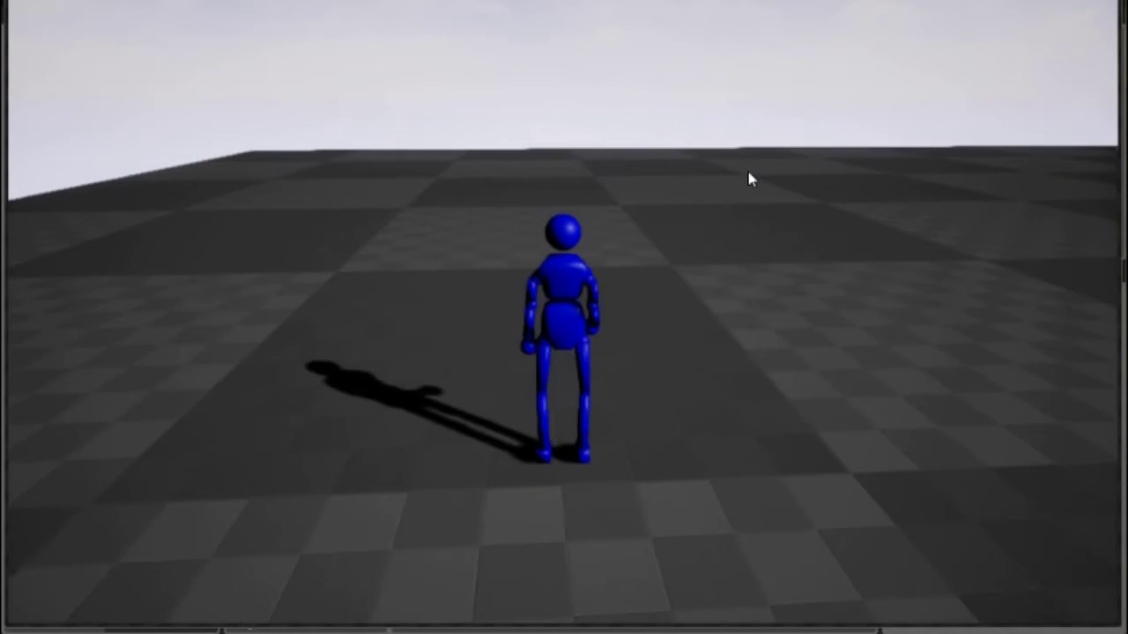
left_click(748, 171)
left_click_drag(746, 173, 553, 173)
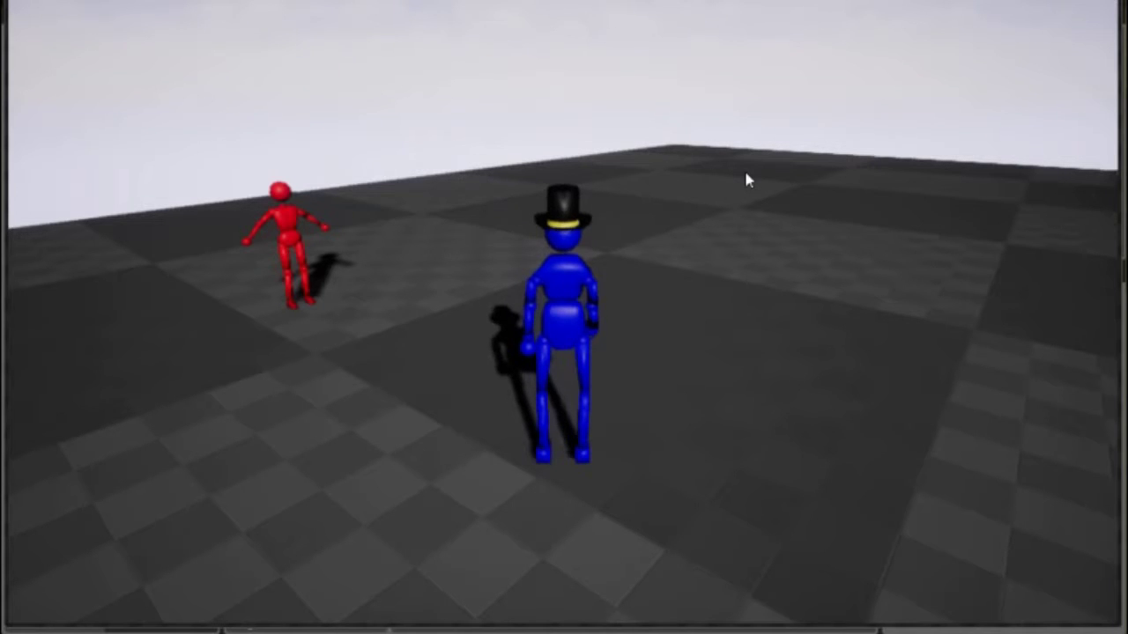
Step: Test the walking movement of the blue character wearing the top hat in several directions
key("d")
key("s")
key("a")
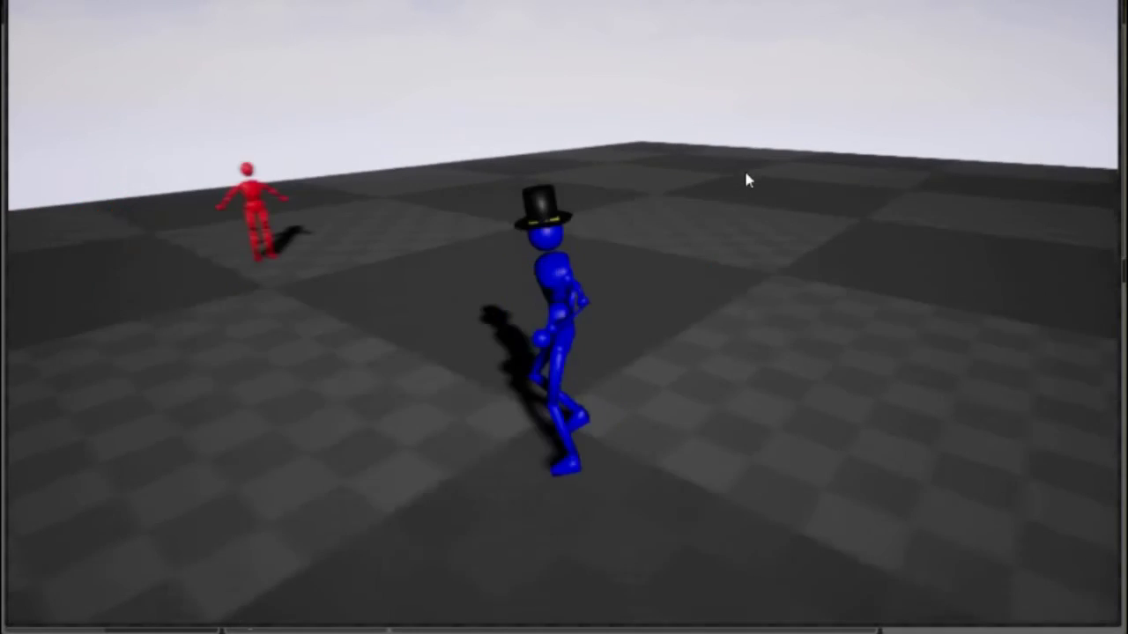
key("a")
key("d")
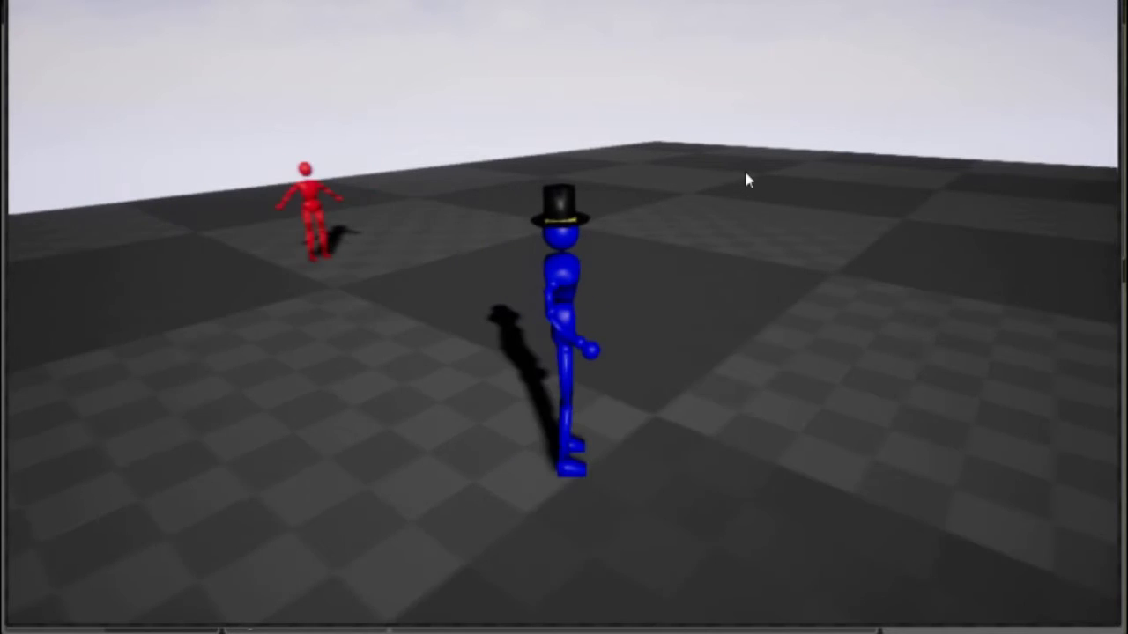
Step: Walk up to the red character, try its Talk/Greet/close menu, and end the play session
key("w")
key("a")
key("e")
key("w")
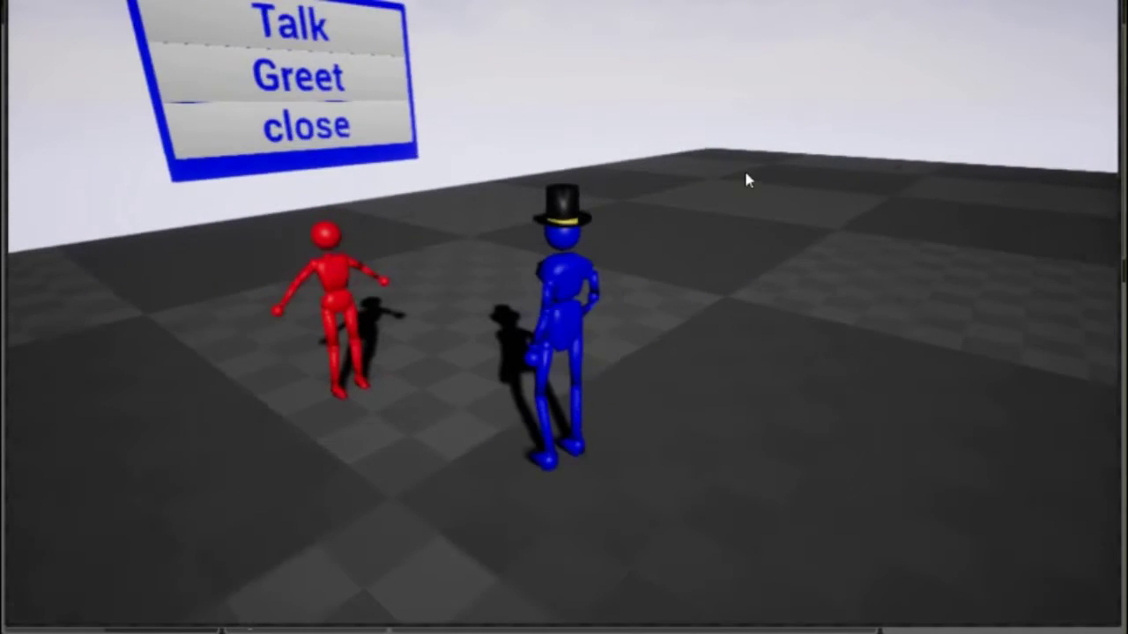
key("a")
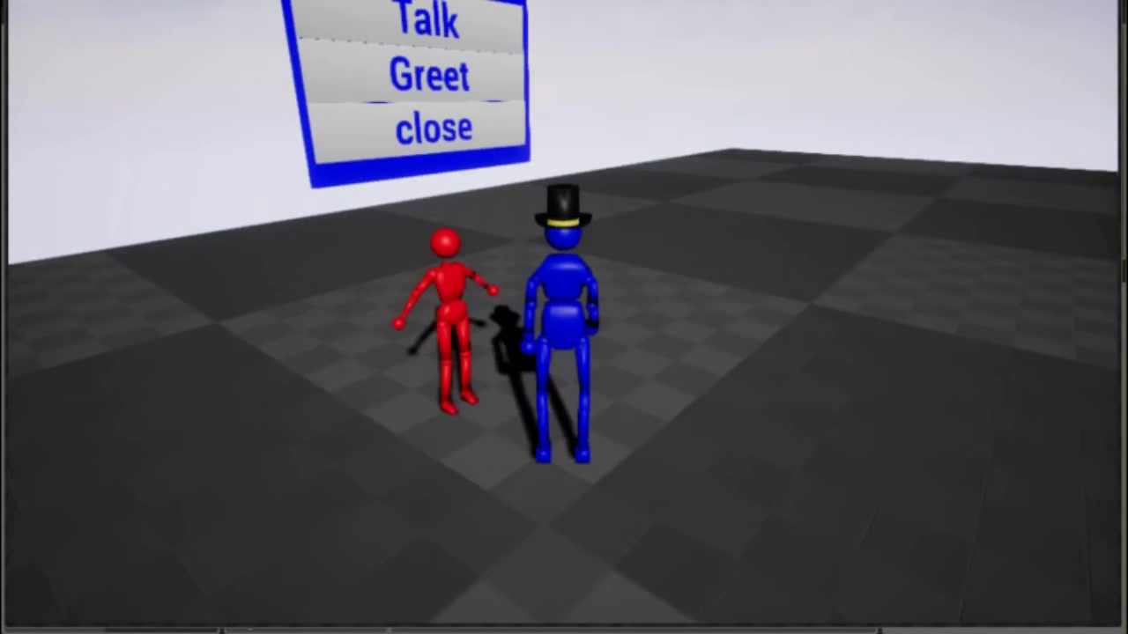
left_click(363, 68)
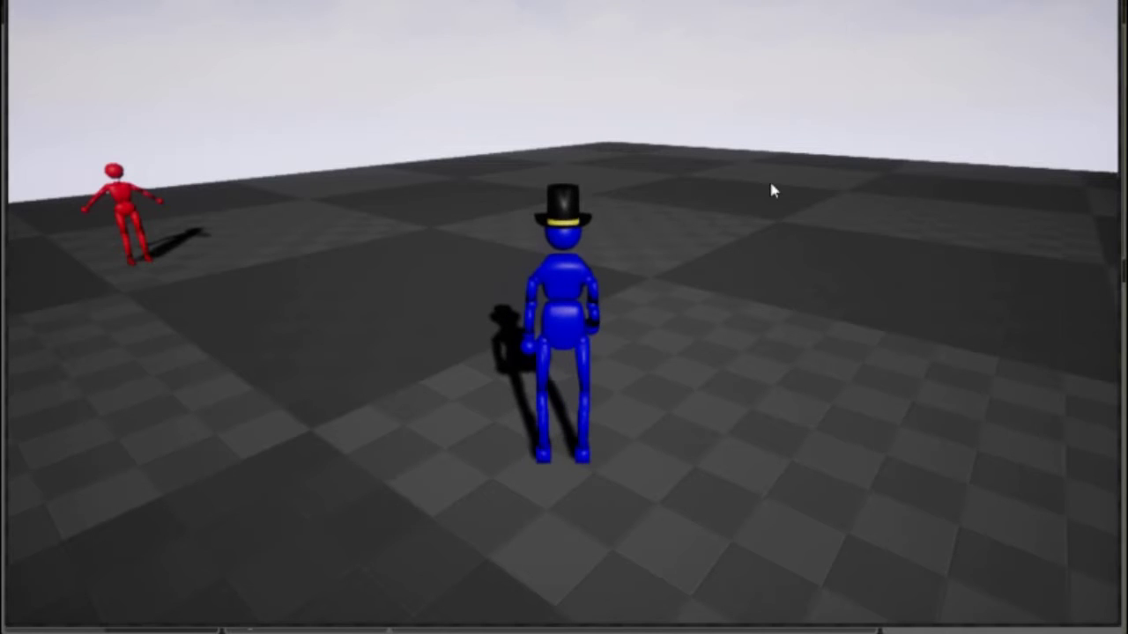
left_click_drag(770, 183, 682, 184)
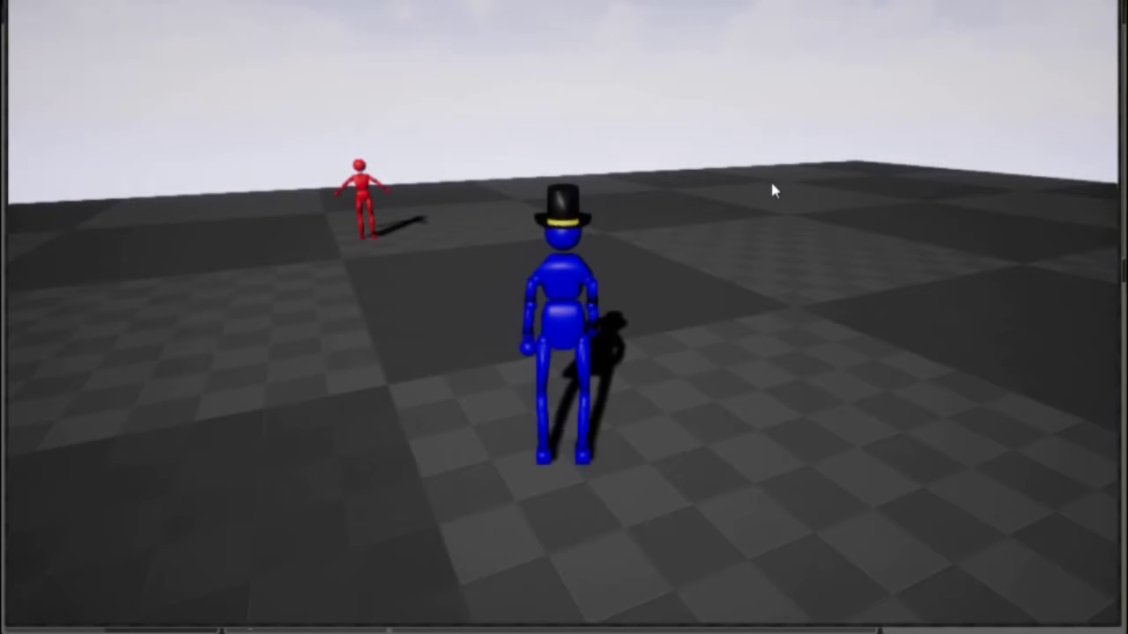
key("Escape")
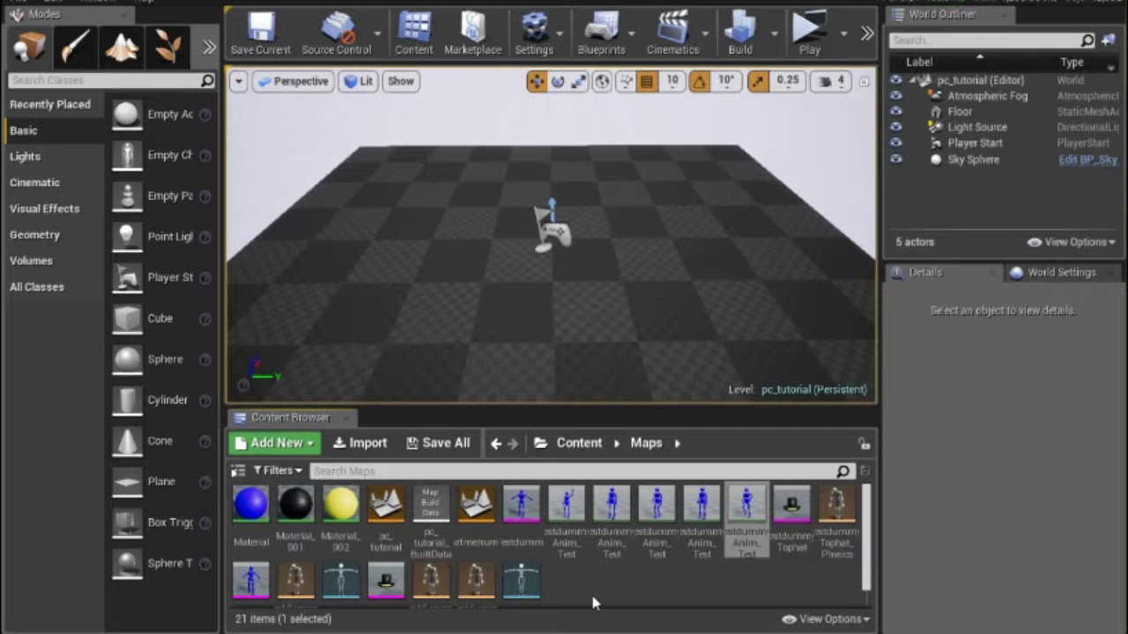
Step: Create a Character blueprint class named PC_BP in the Maps folder
left_click(309, 445)
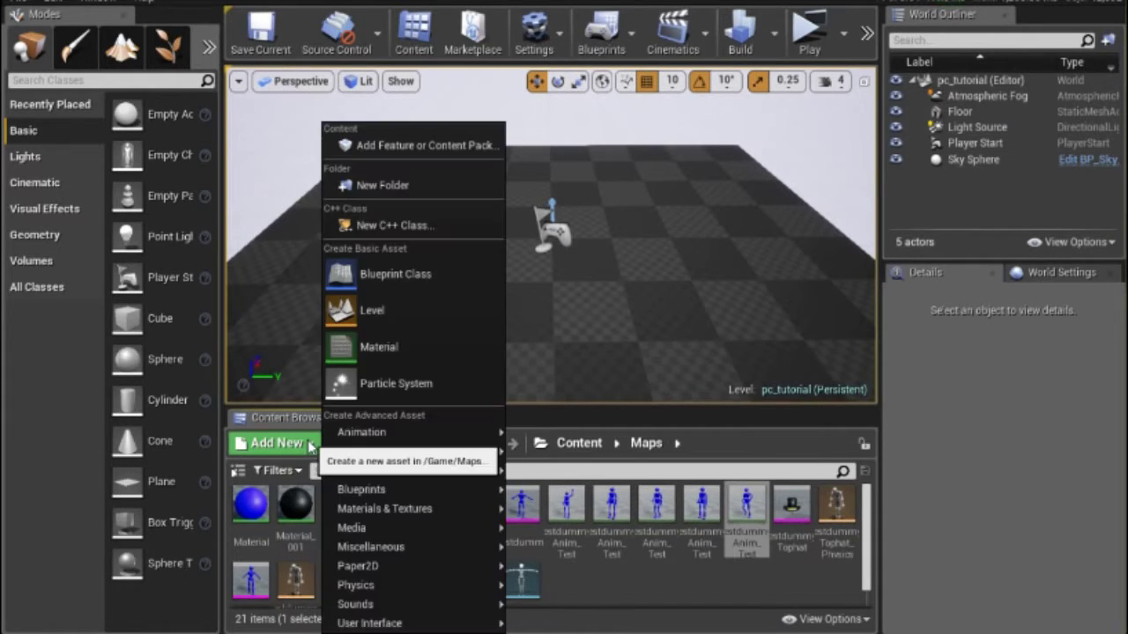
left_click(438, 278)
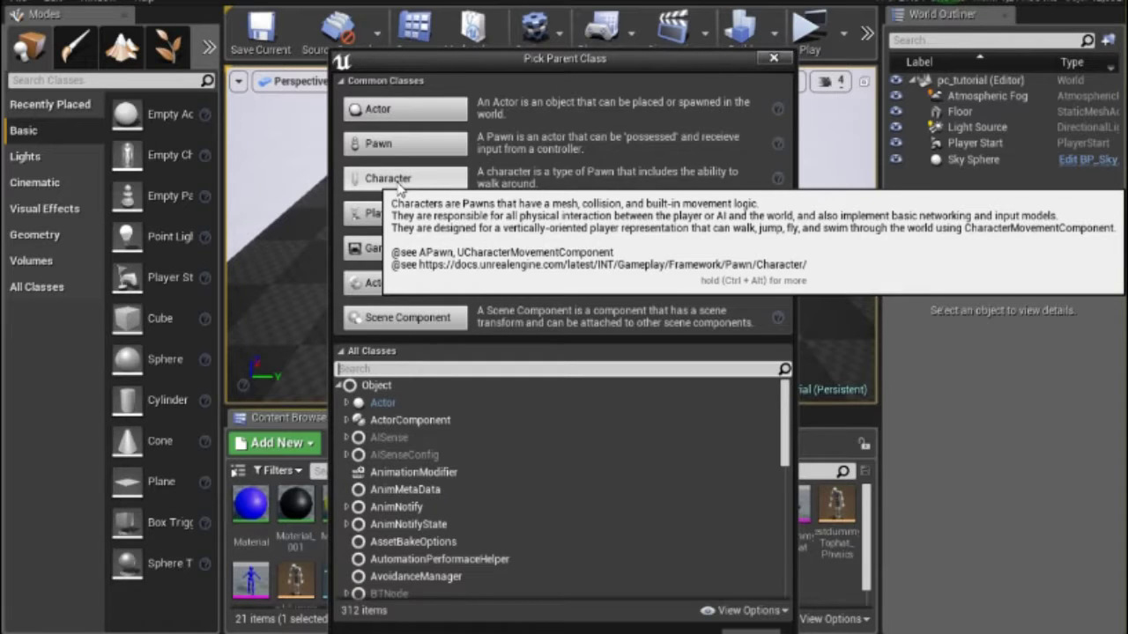
left_click(398, 183)
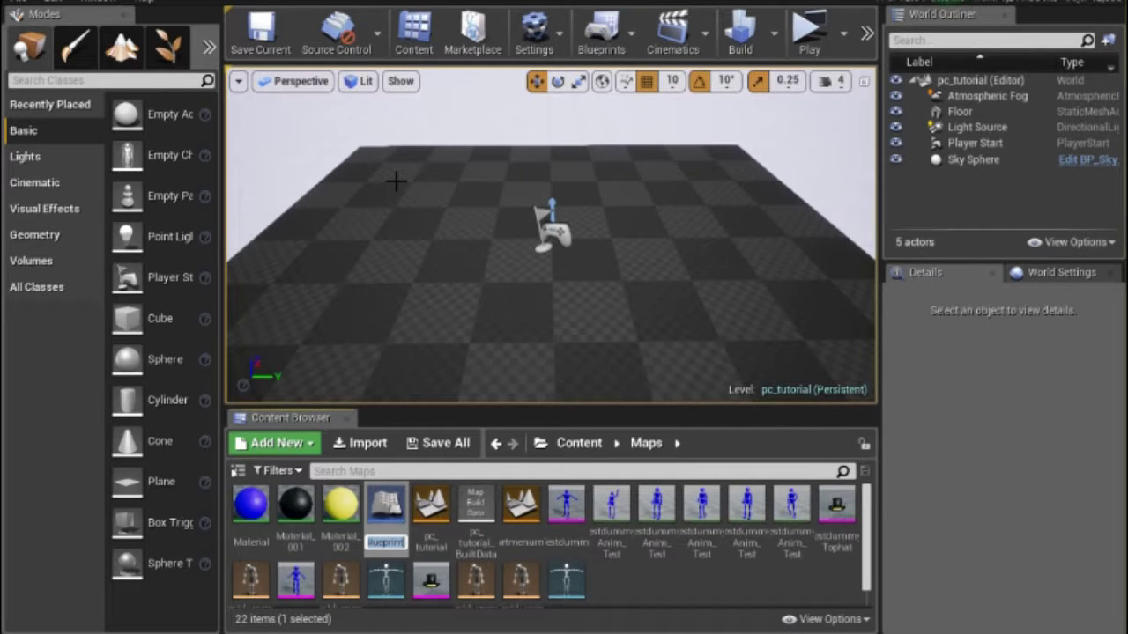
type("PC_BP")
key("Return")
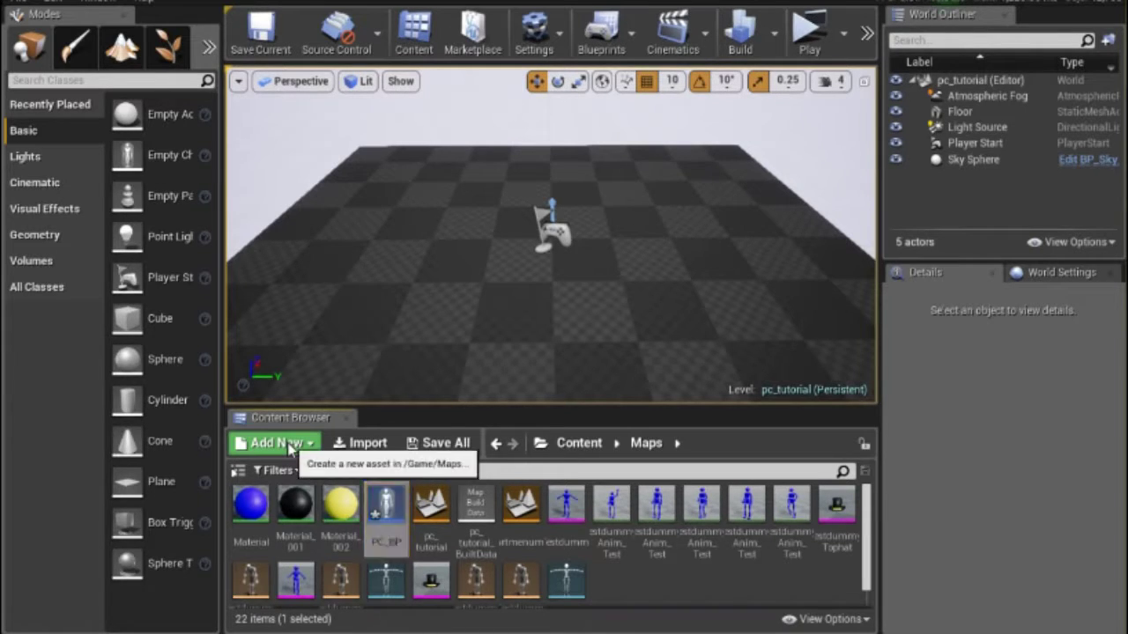
Step: Create a Game Mode Base blueprint class named PCtutorial_Mode in the Maps folder and save all assets
left_click(287, 443)
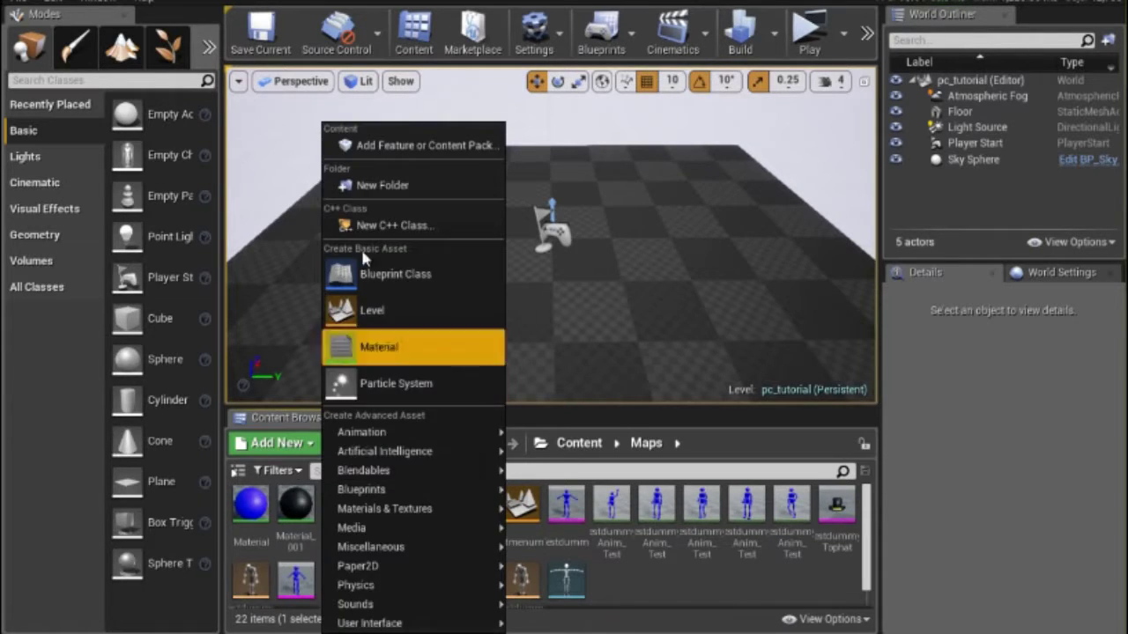
left_click(408, 273)
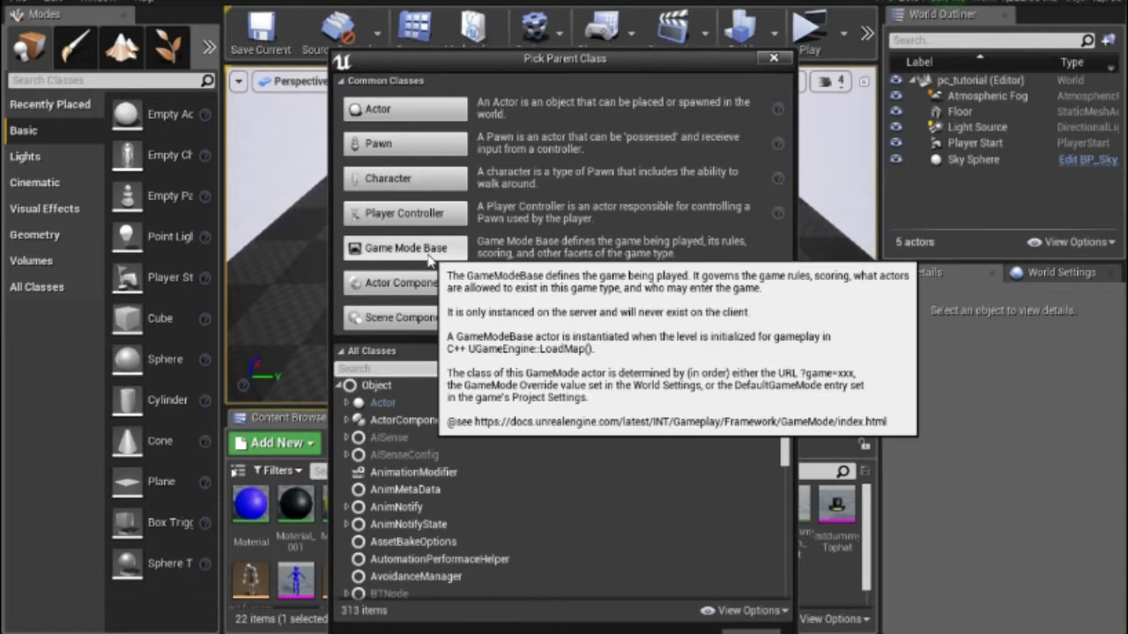
left_click(429, 255)
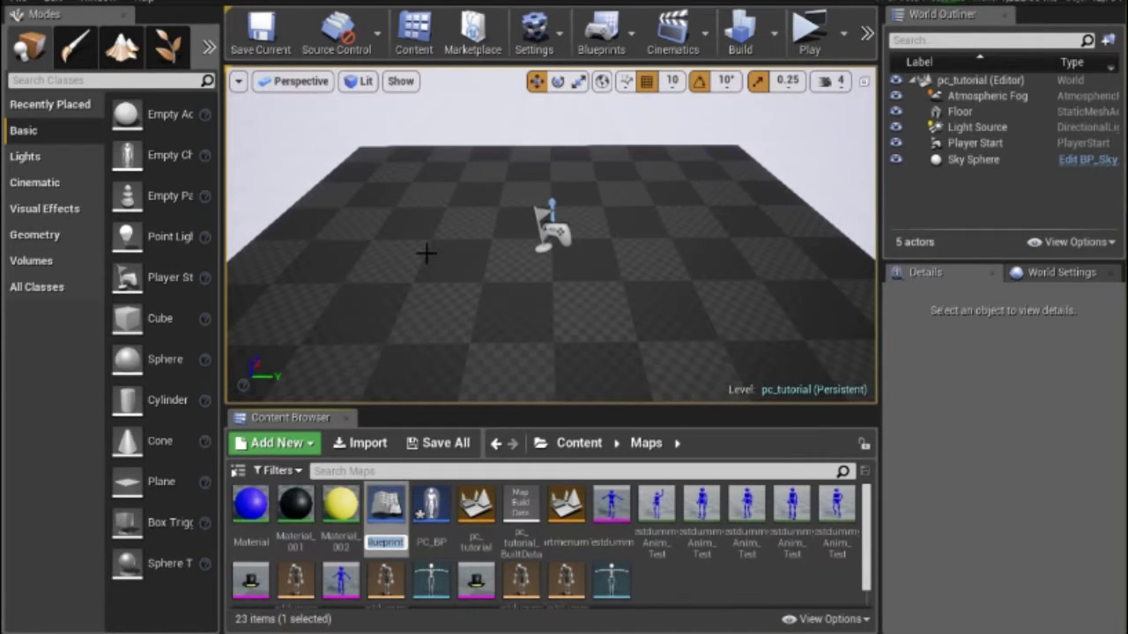
type("PCCtutorial_Mode")
key("Return")
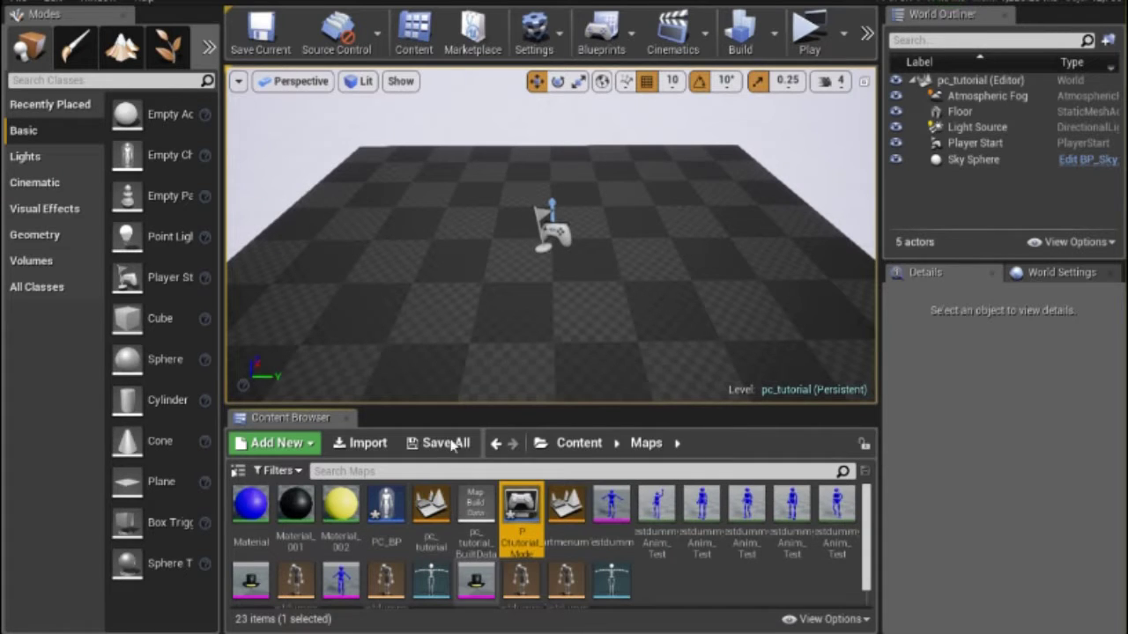
left_click(451, 443)
left_click(703, 471)
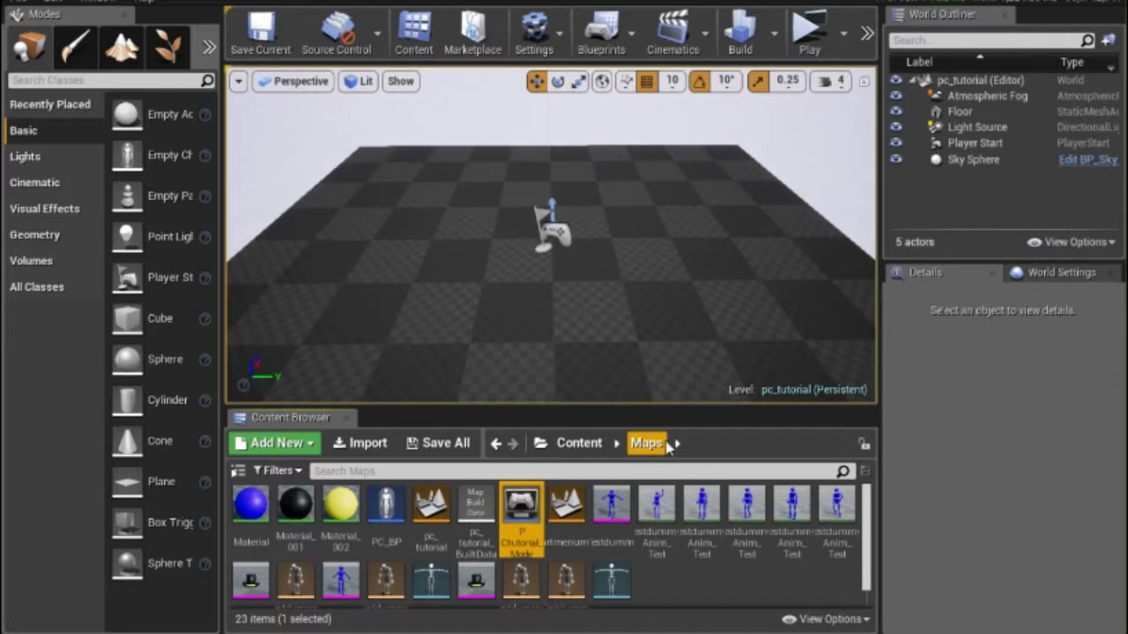
Step: Set the level's GameMode Override to PCtutorial_Mode in the world settings
left_click(1057, 273)
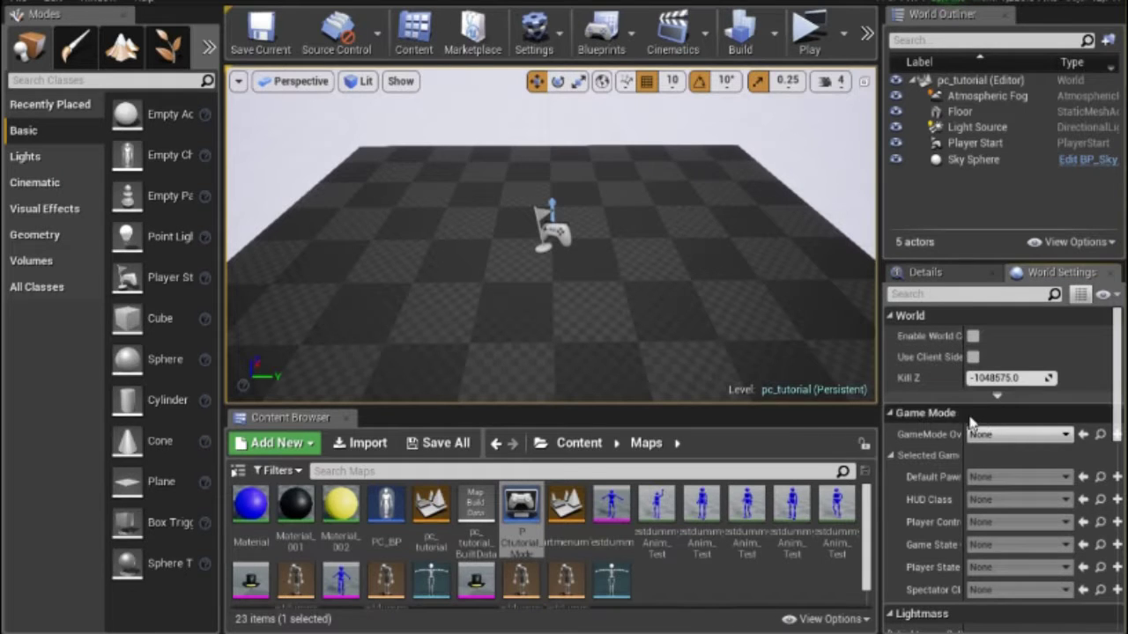
left_click(1018, 434)
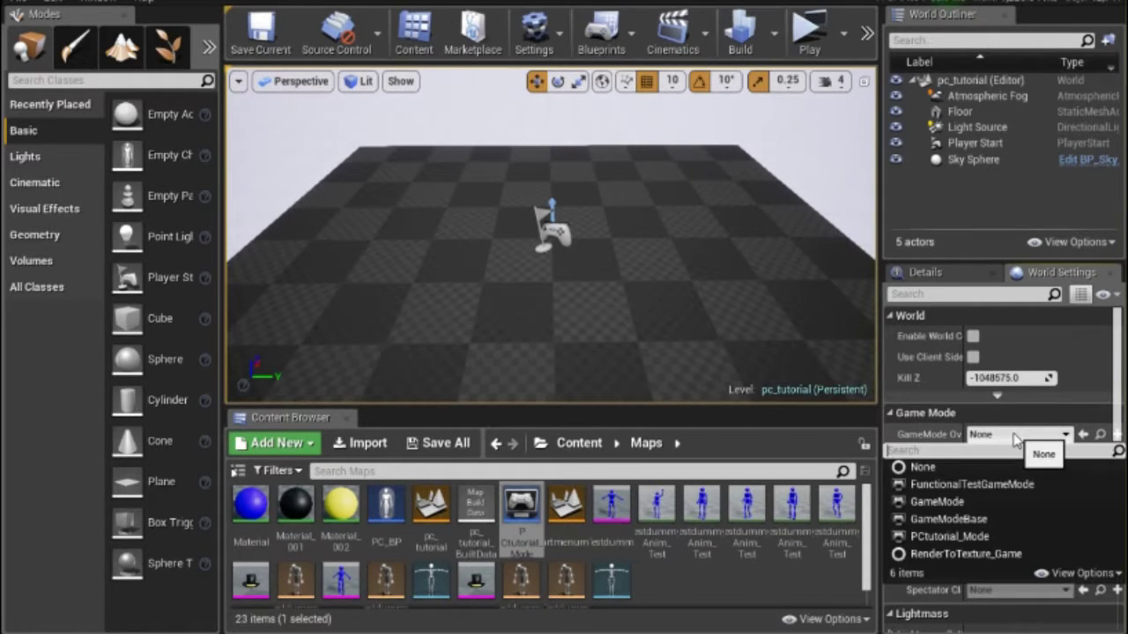
left_click(960, 538)
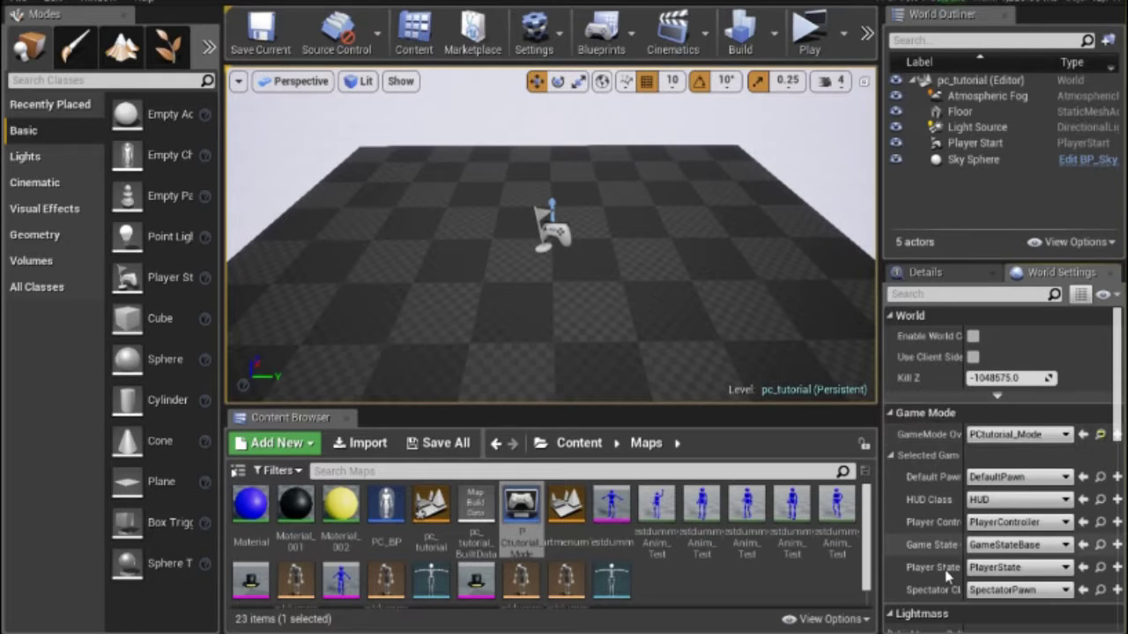
Step: Set the Default Pawn Class of the selected game mode to PC_BP
left_click_drag(878, 503, 750, 487)
mouse_move(829, 578)
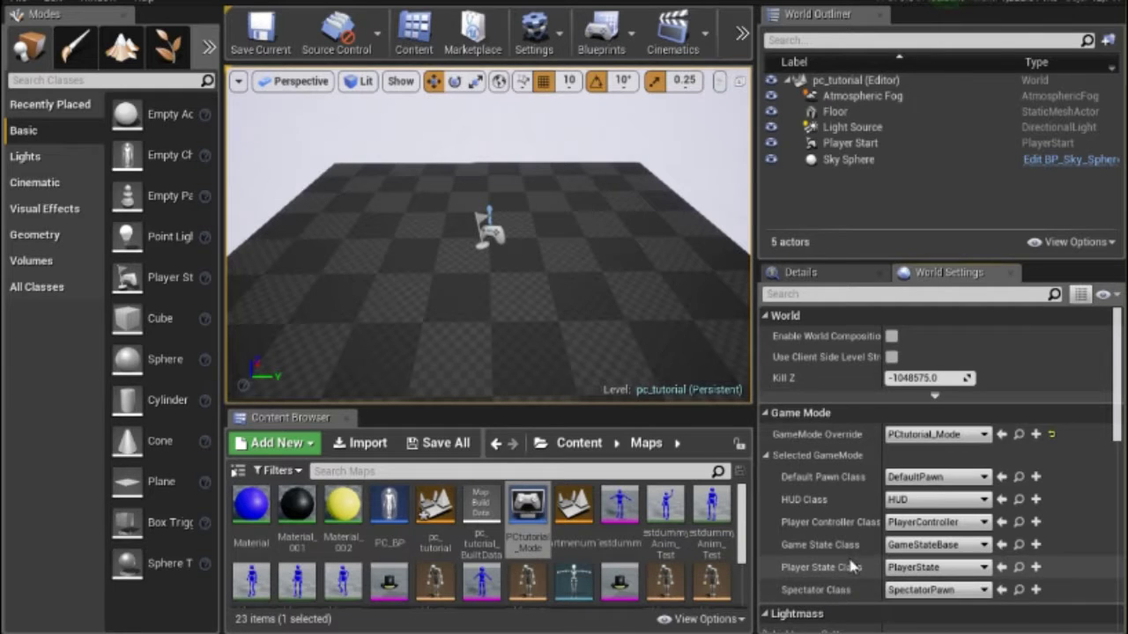
scroll(845, 567, "down", 1)
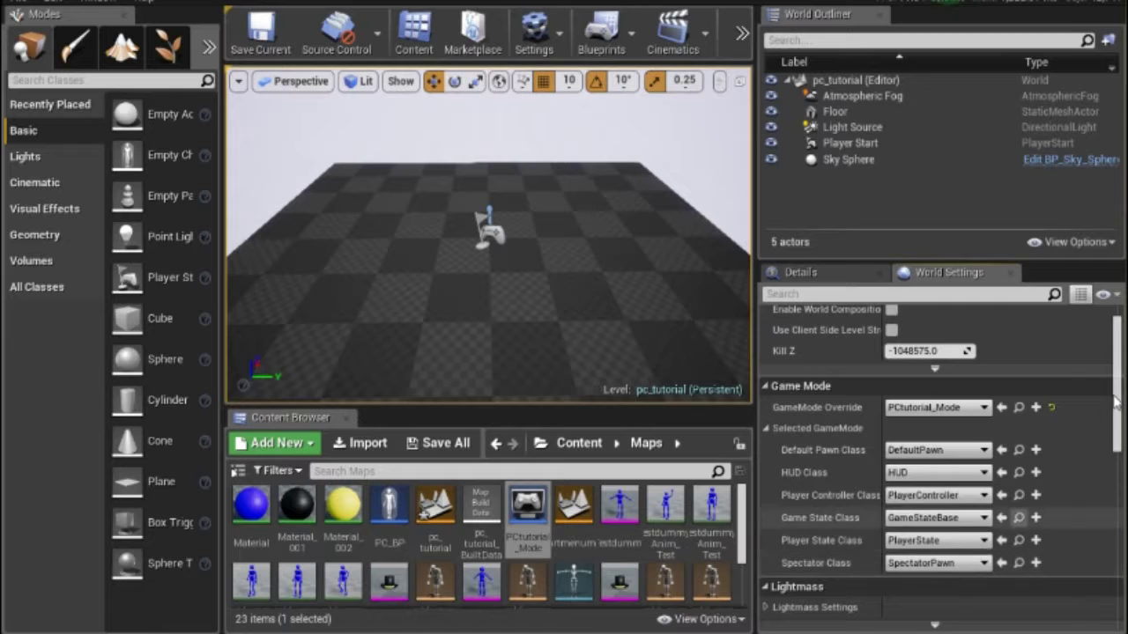
mouse_move(790, 451)
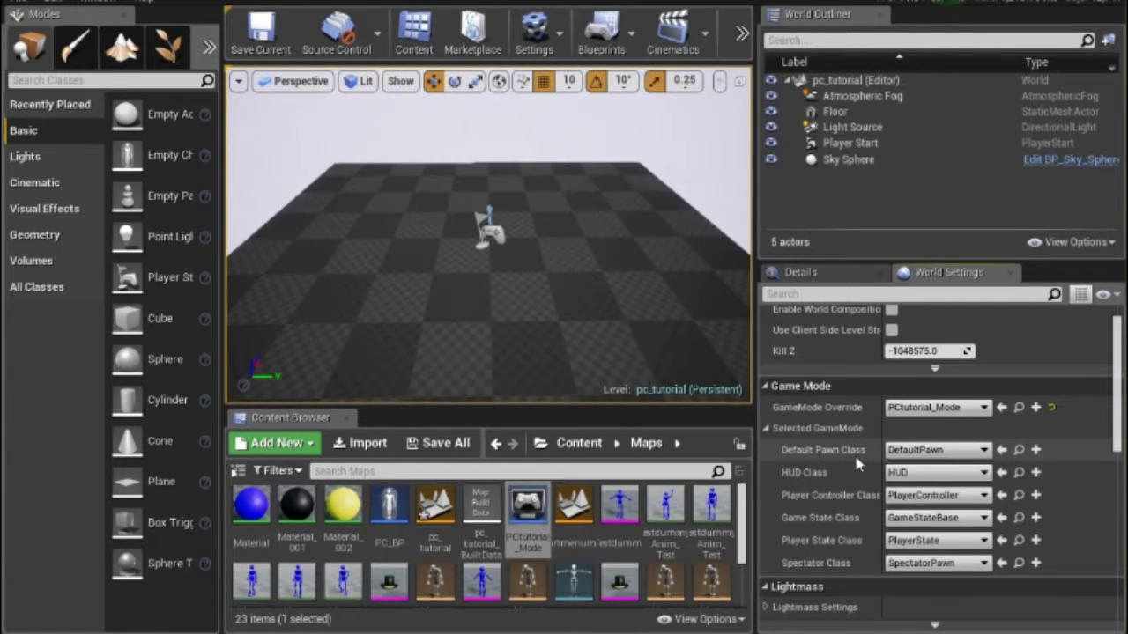
left_click(934, 450)
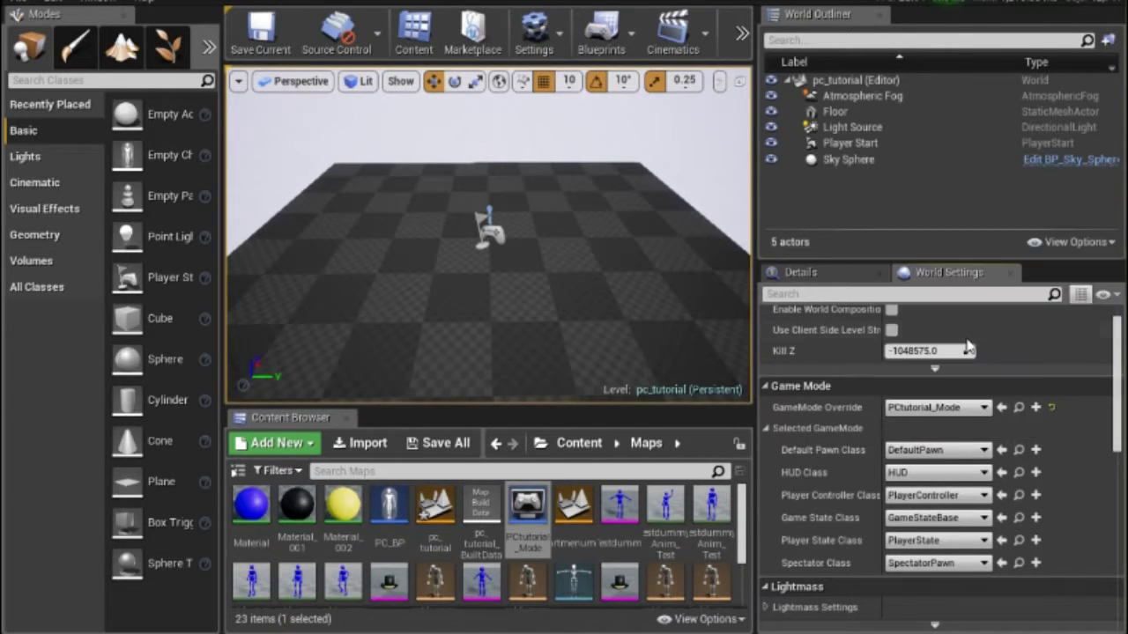
left_click(967, 343)
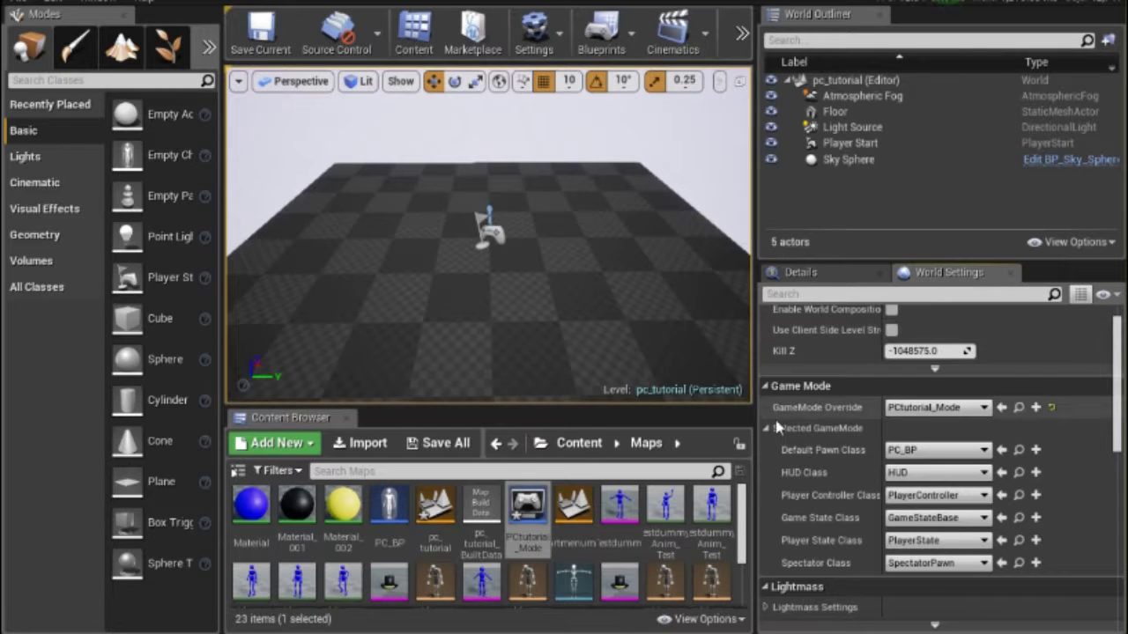
Step: Open the PCtutorial_Mode blueprint, then compile and save it
double_click(542, 519)
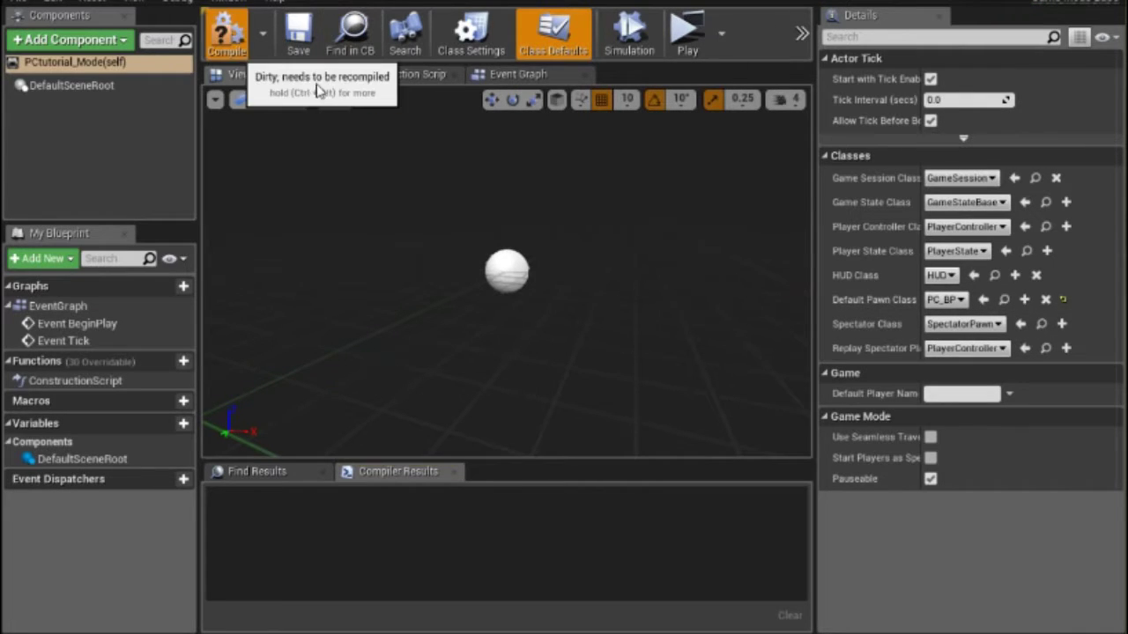
left_click(235, 38)
left_click(298, 33)
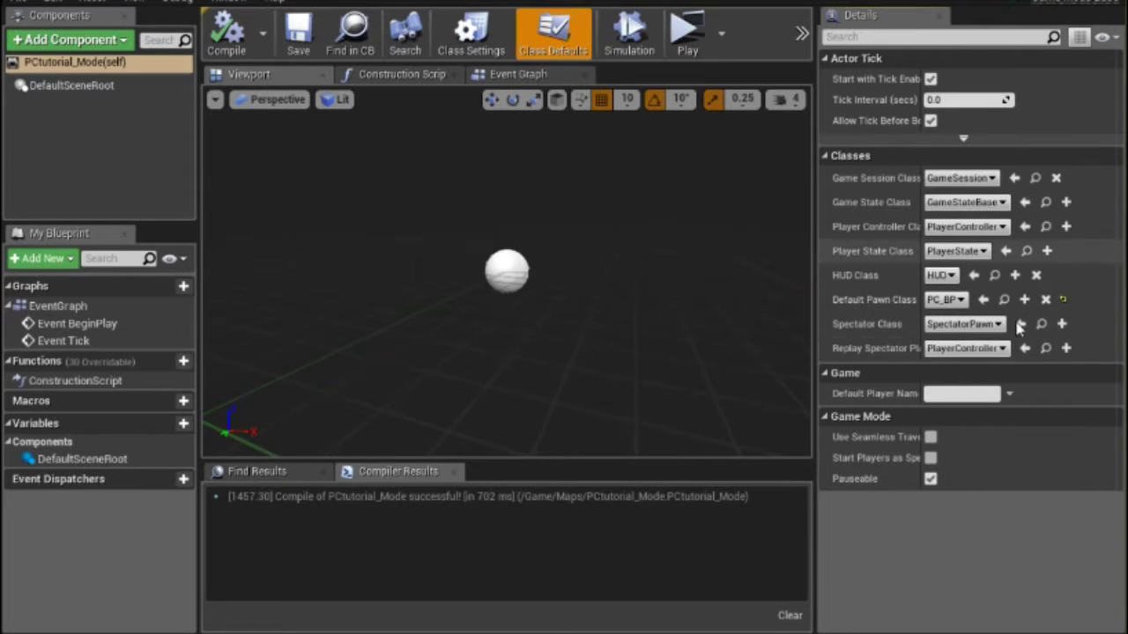
left_click(944, 275)
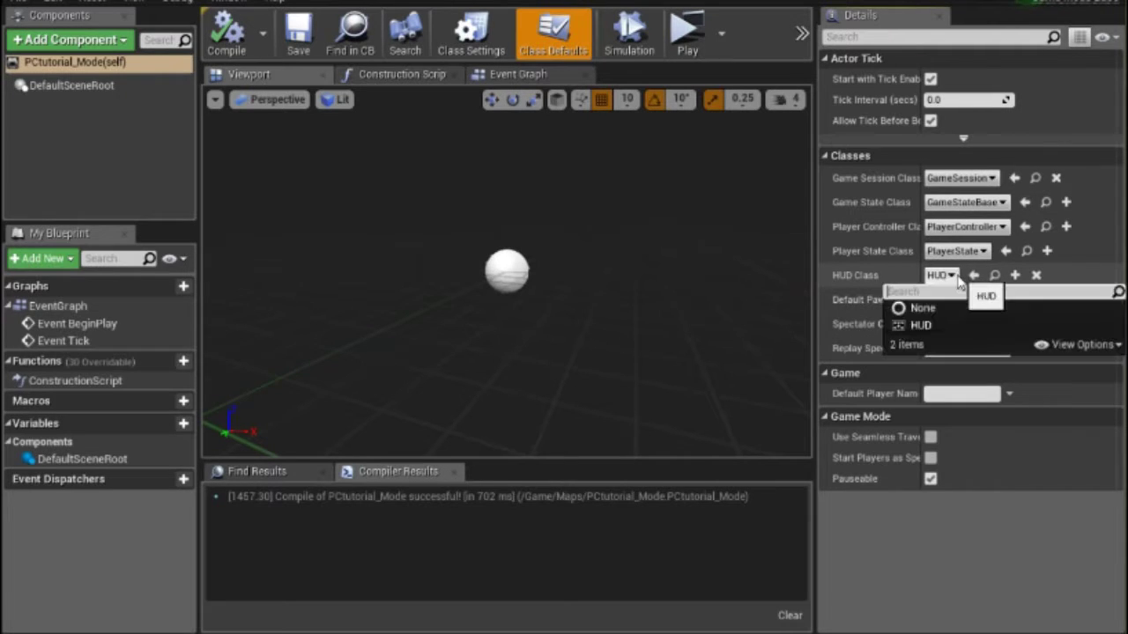
left_click(957, 277)
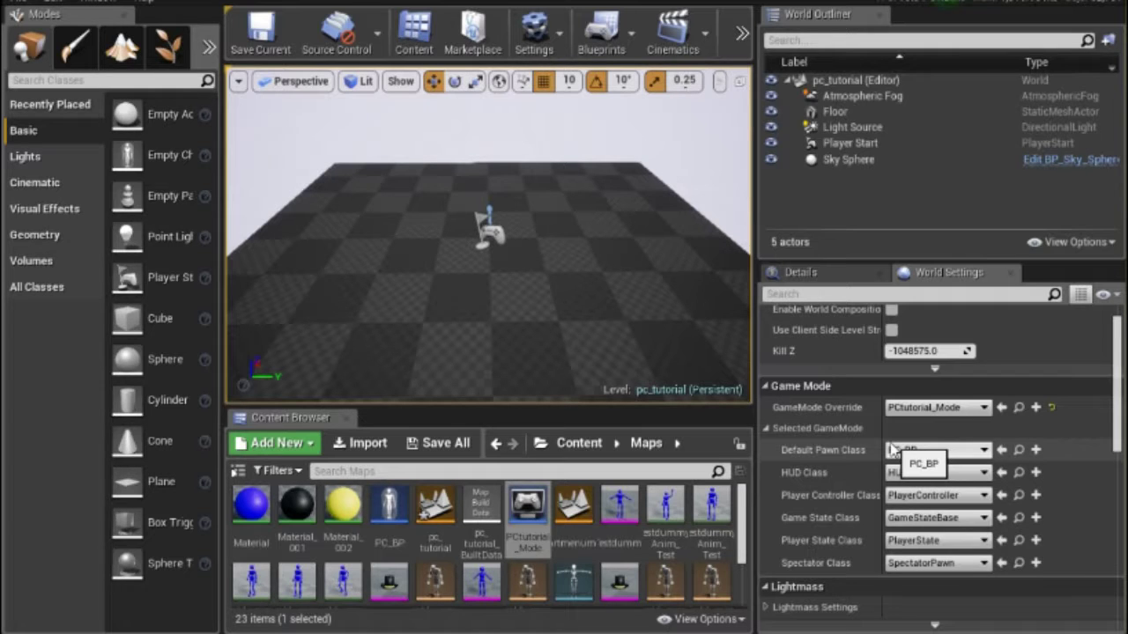
left_click_drag(890, 449, 891, 450)
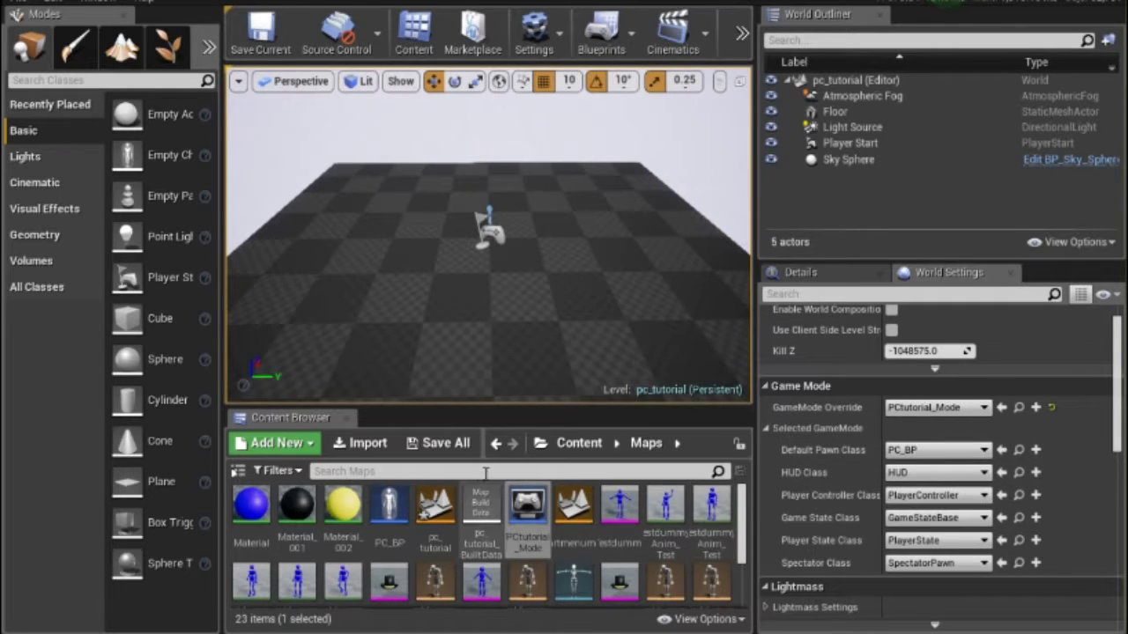
left_click(748, 286)
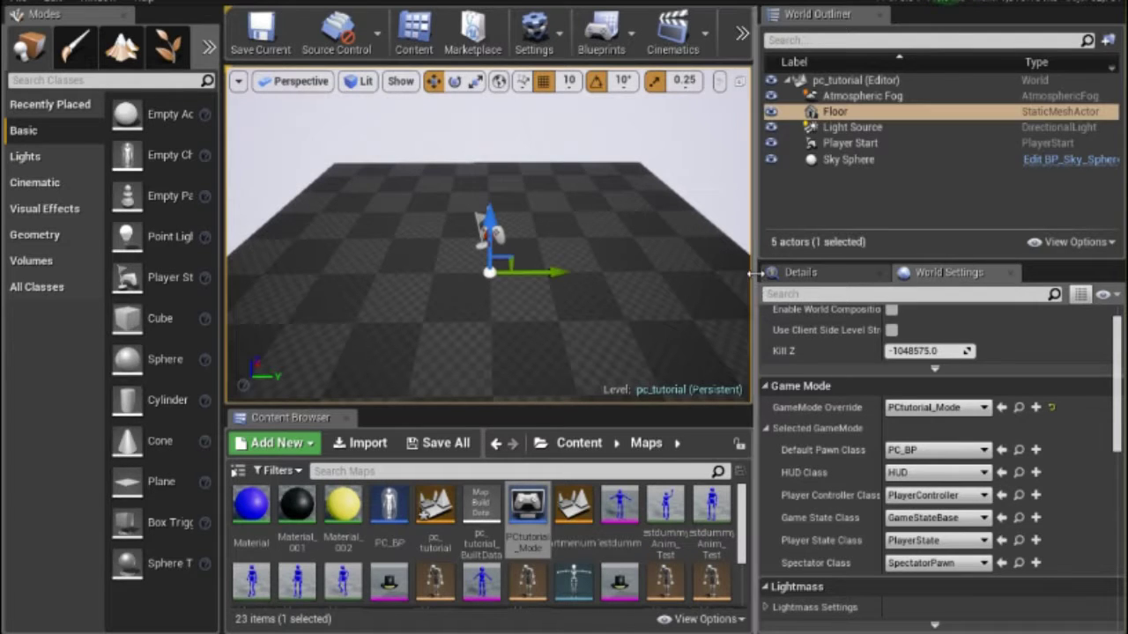
Step: Widen the level viewport area and open the PC_BP character blueprint from the Maps folder
left_click_drag(870, 276, 930, 275)
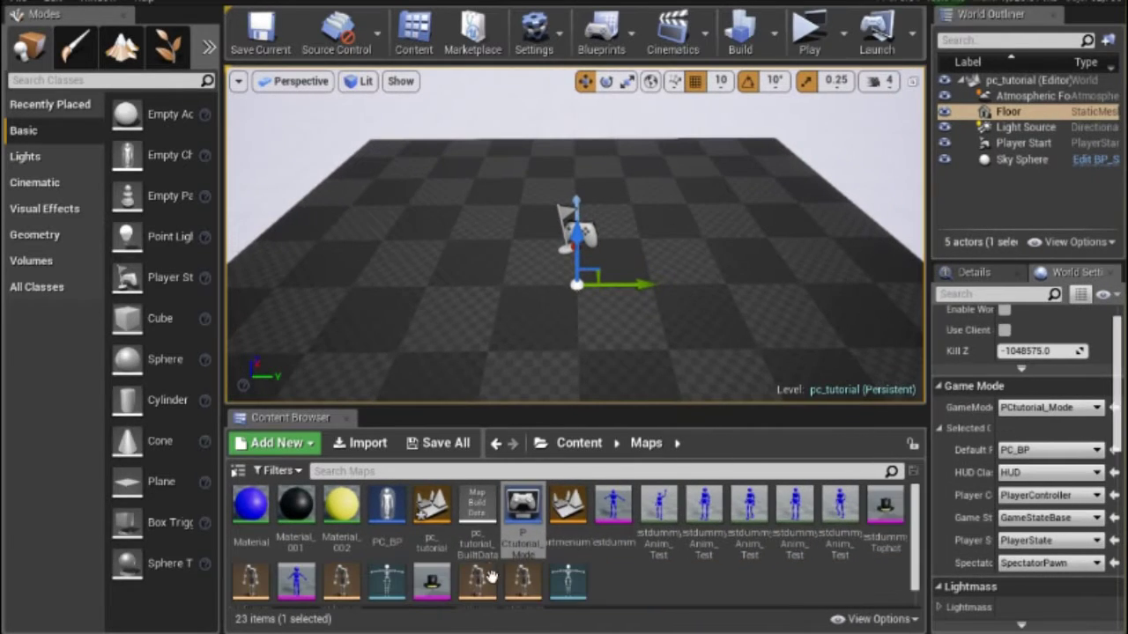
double_click(389, 501)
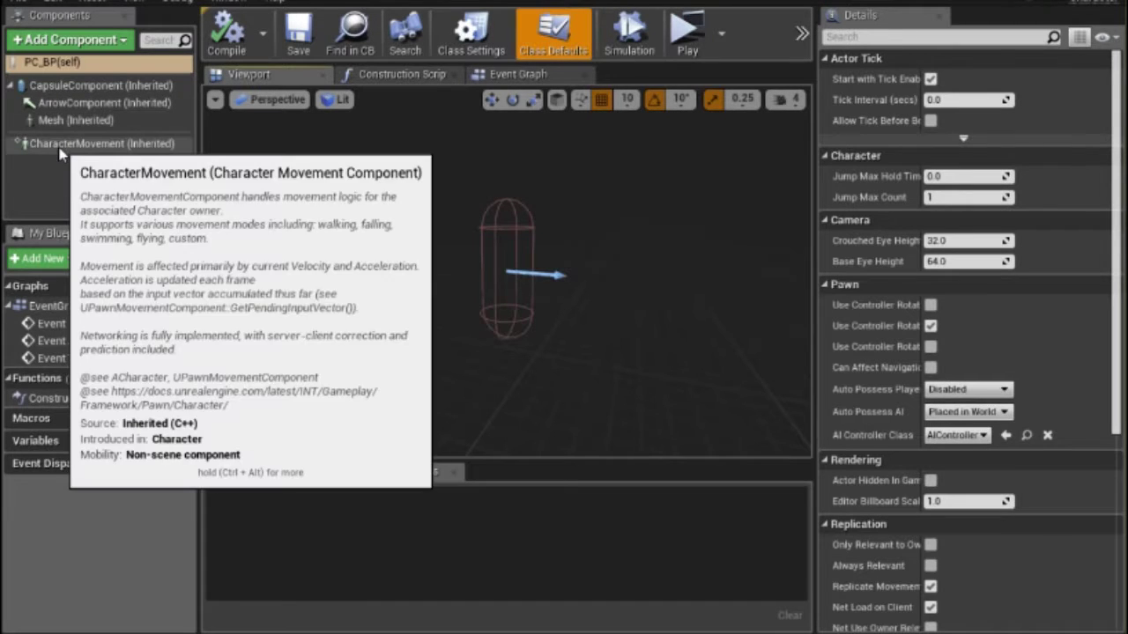
Step: Examine the CapsuleComponent's shape, physics and collision settings, including the available collision presets and the individual collision responses
left_click(85, 89)
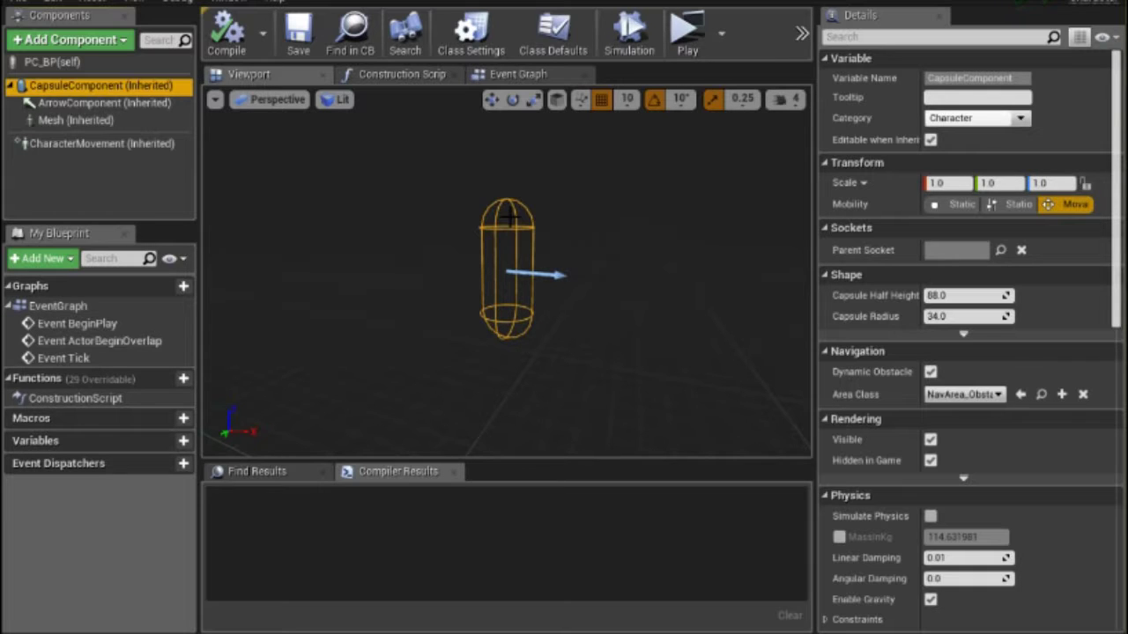
scroll(974, 256, "down", 4)
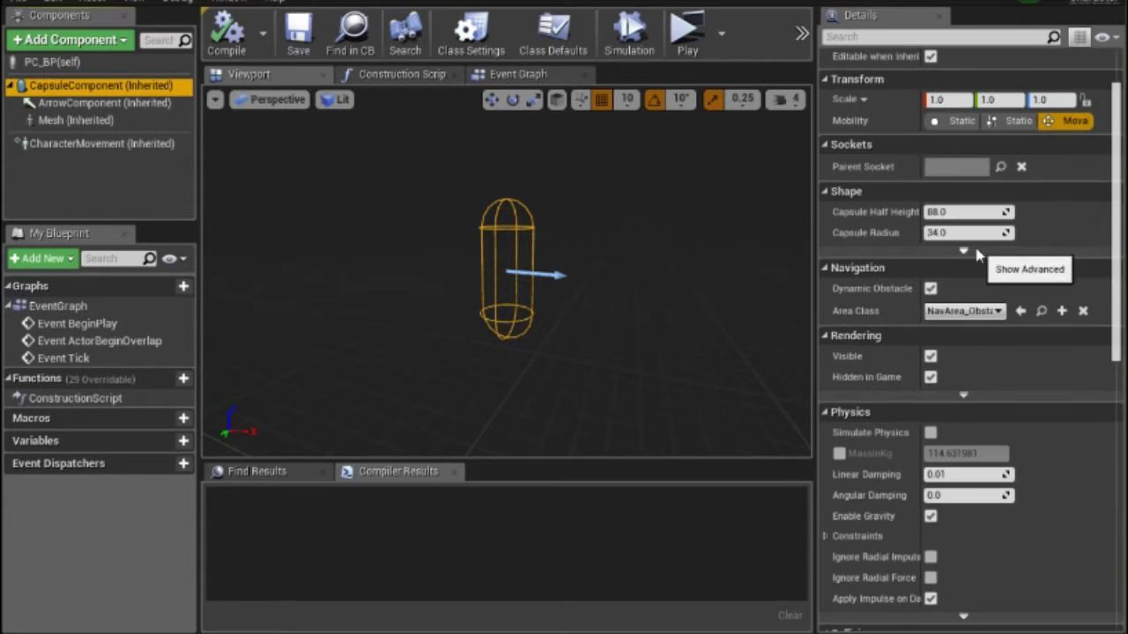
scroll(969, 254, "down", 10)
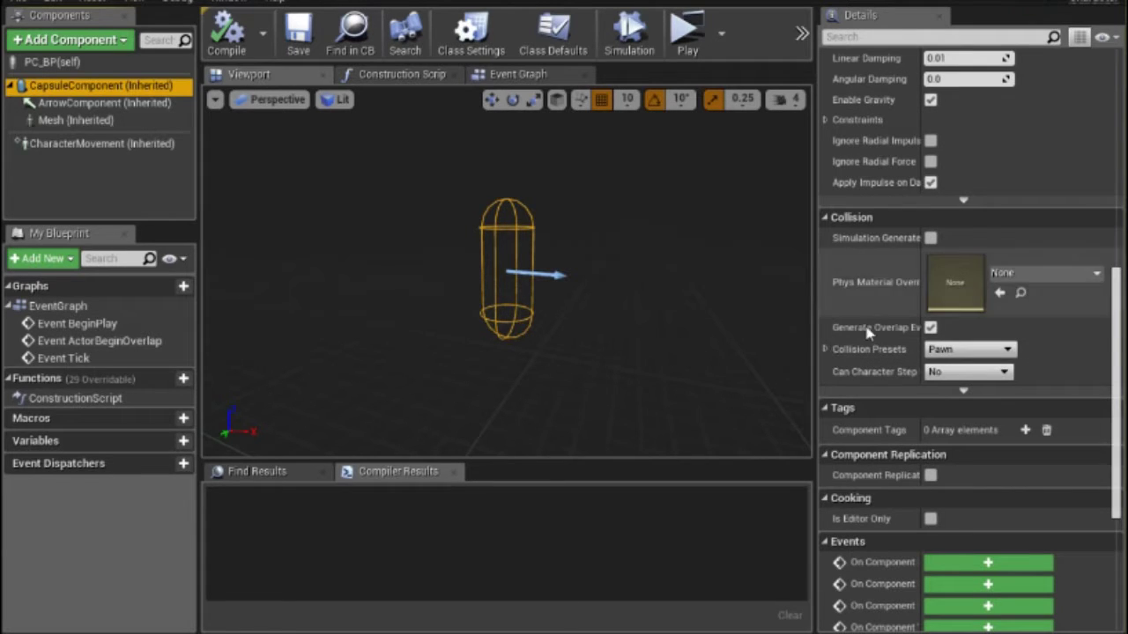
mouse_move(934, 331)
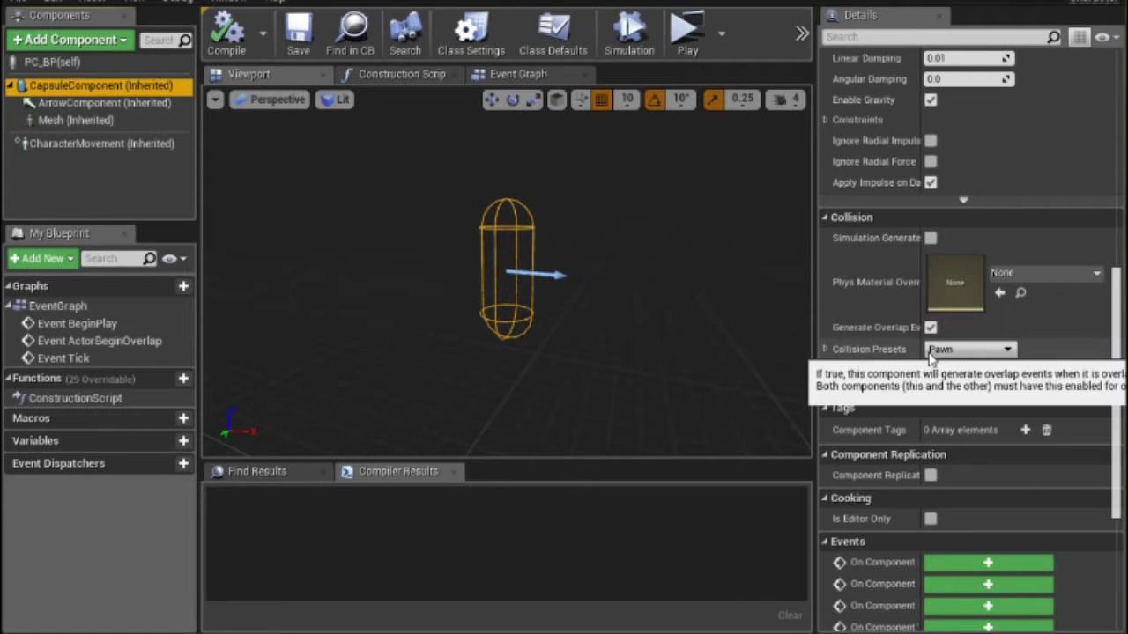
left_click(1007, 351)
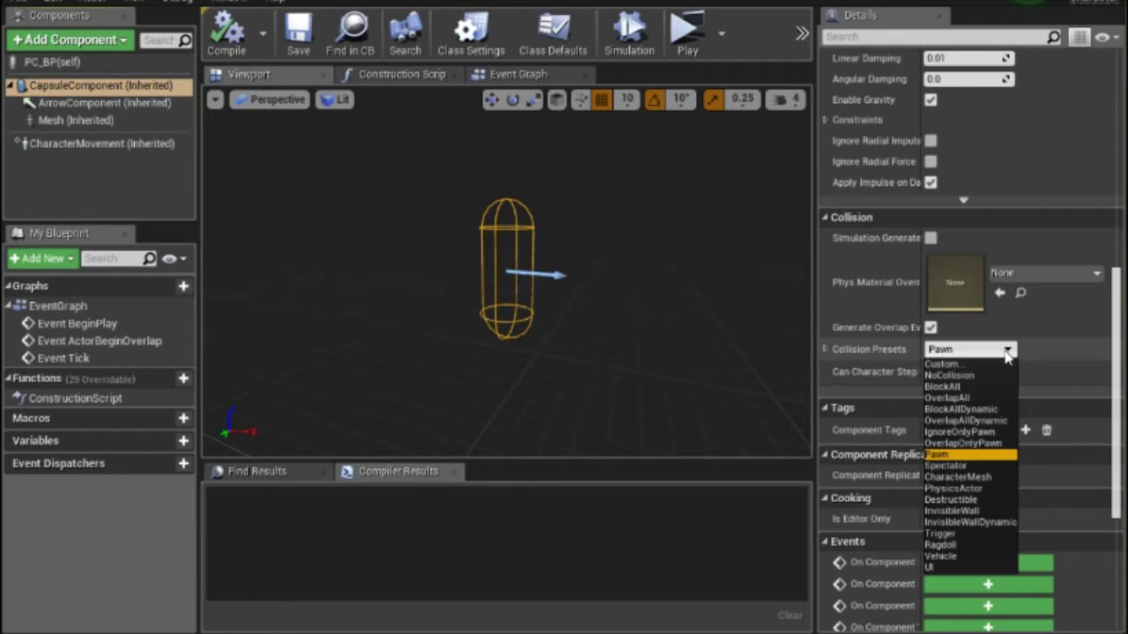
left_click(1007, 351)
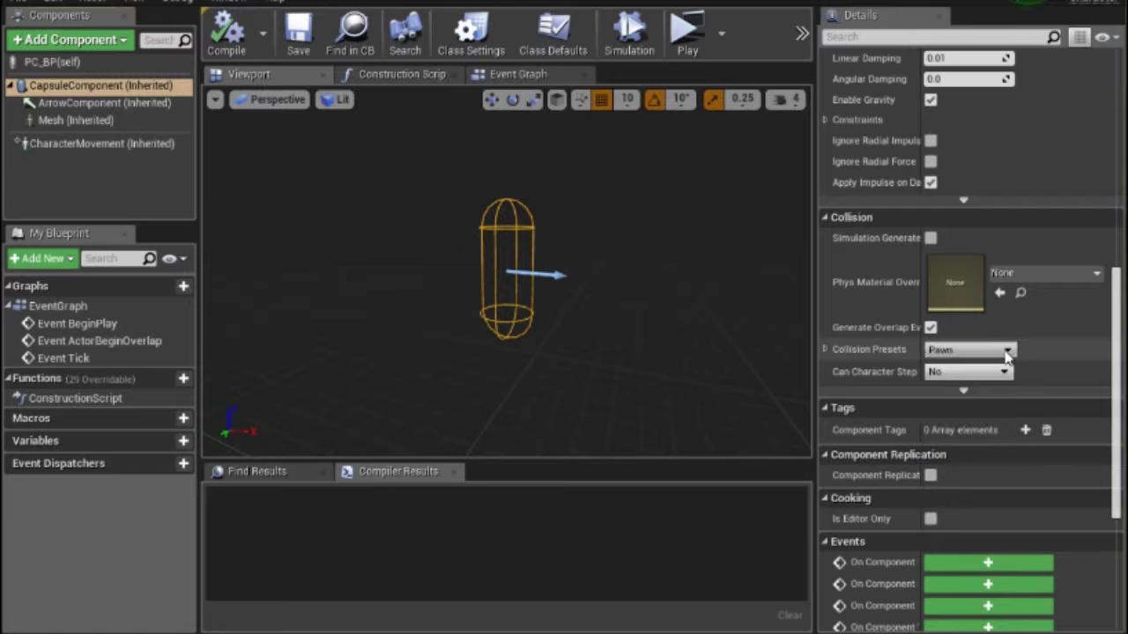
left_click(826, 350)
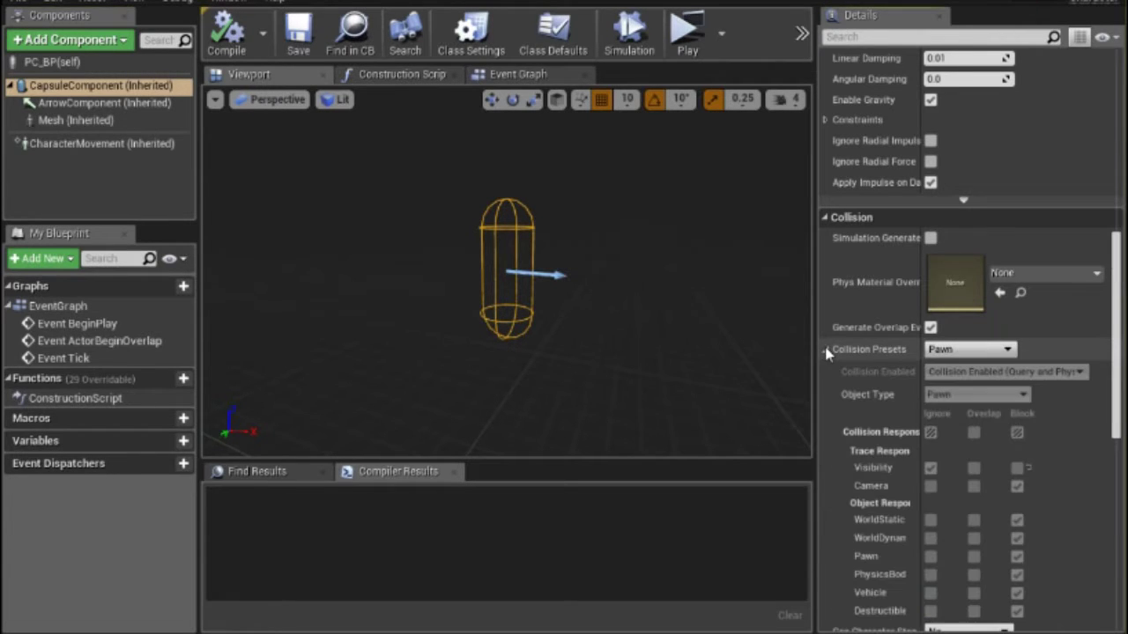
scroll(881, 399, "down", 2)
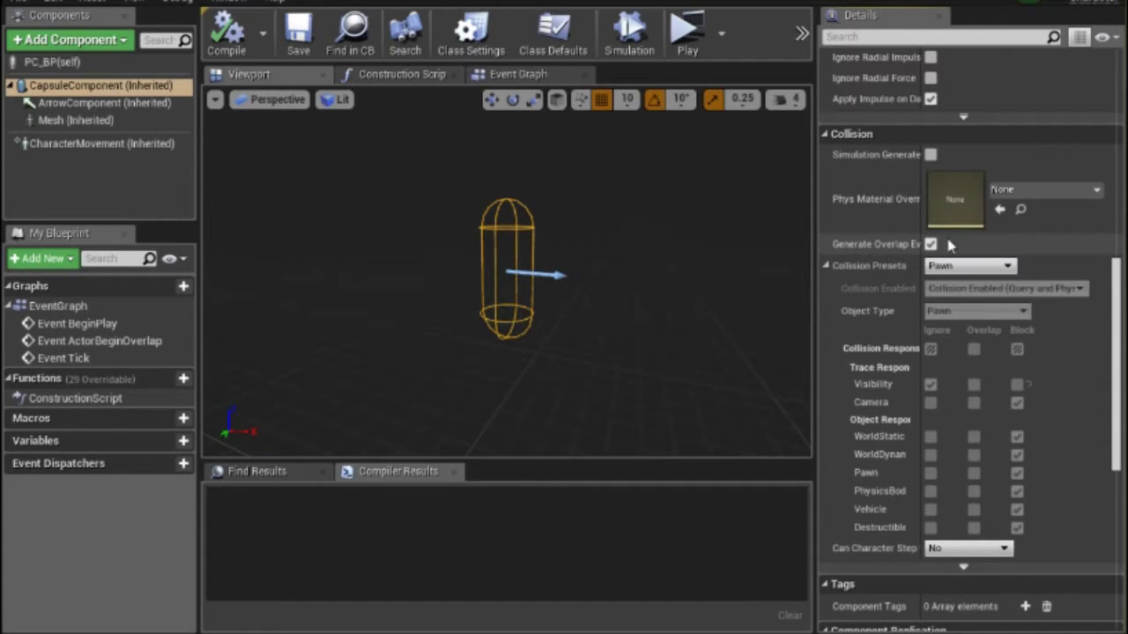
Step: Examine the ArrowComponent and the Mesh component's physics, overlap event and collision preset settings
left_click(102, 103)
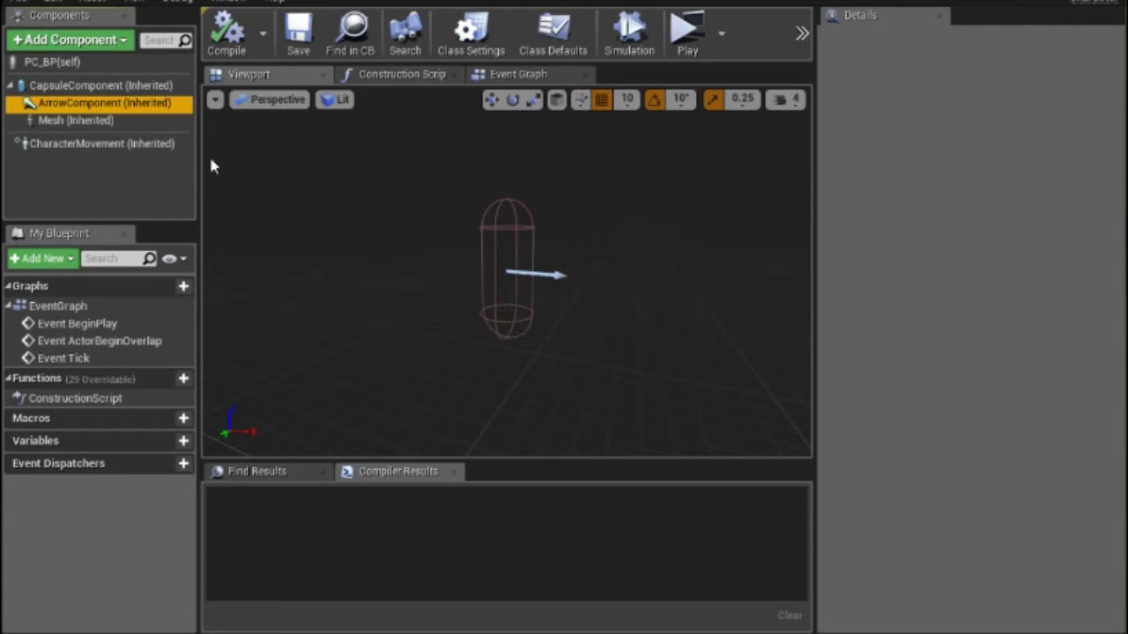
left_click(106, 123)
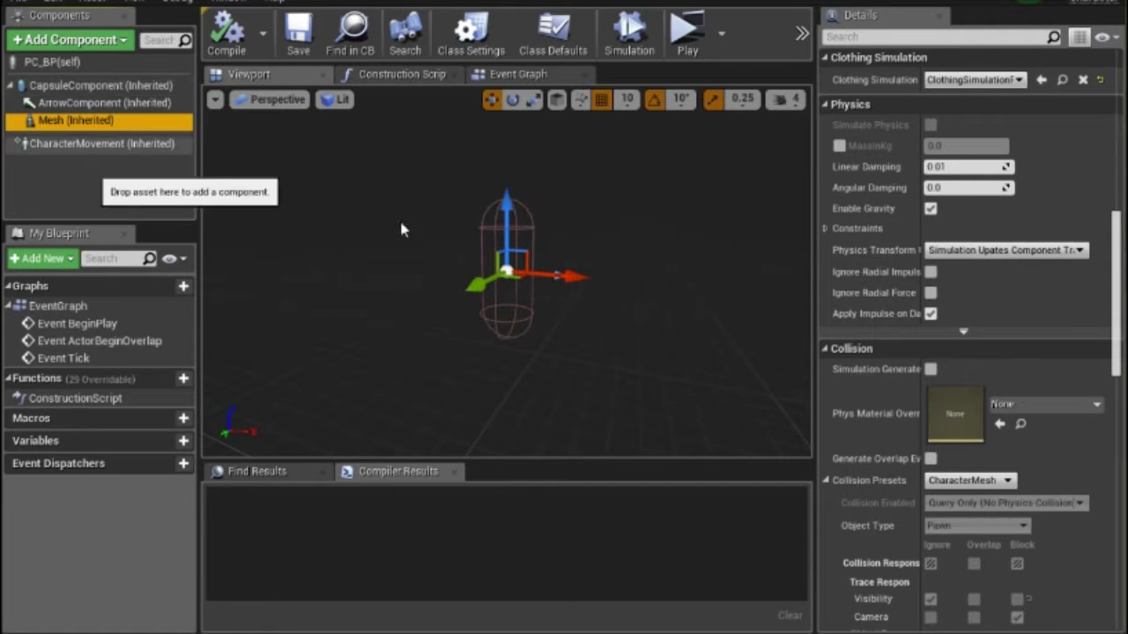
scroll(976, 303, "up", 2)
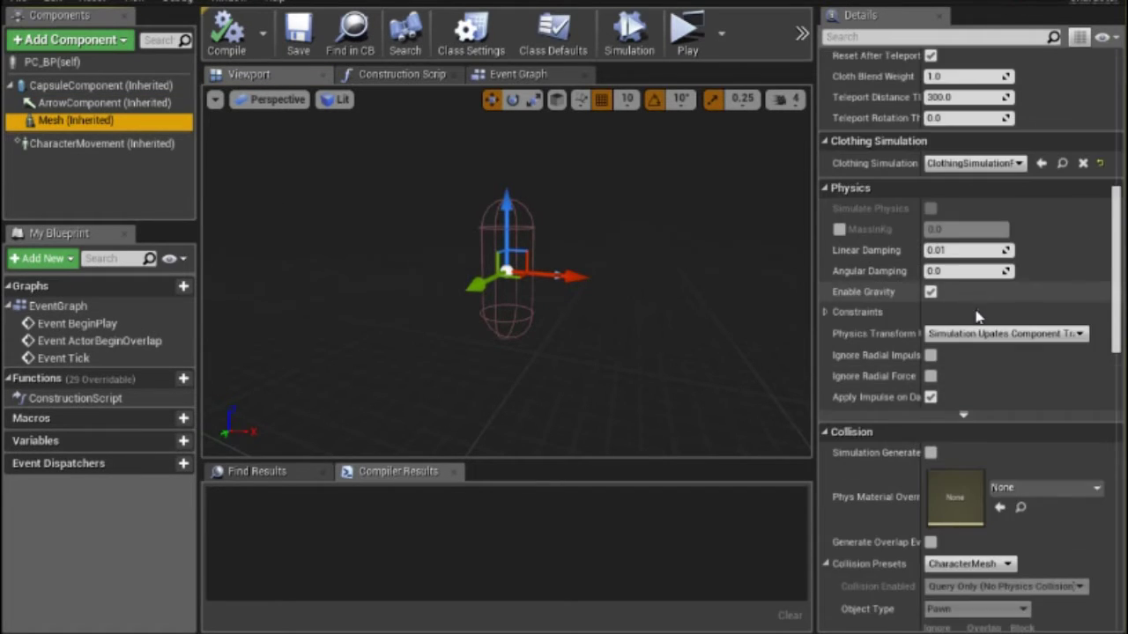
scroll(978, 317, "down", 3)
scroll(976, 317, "down", 3)
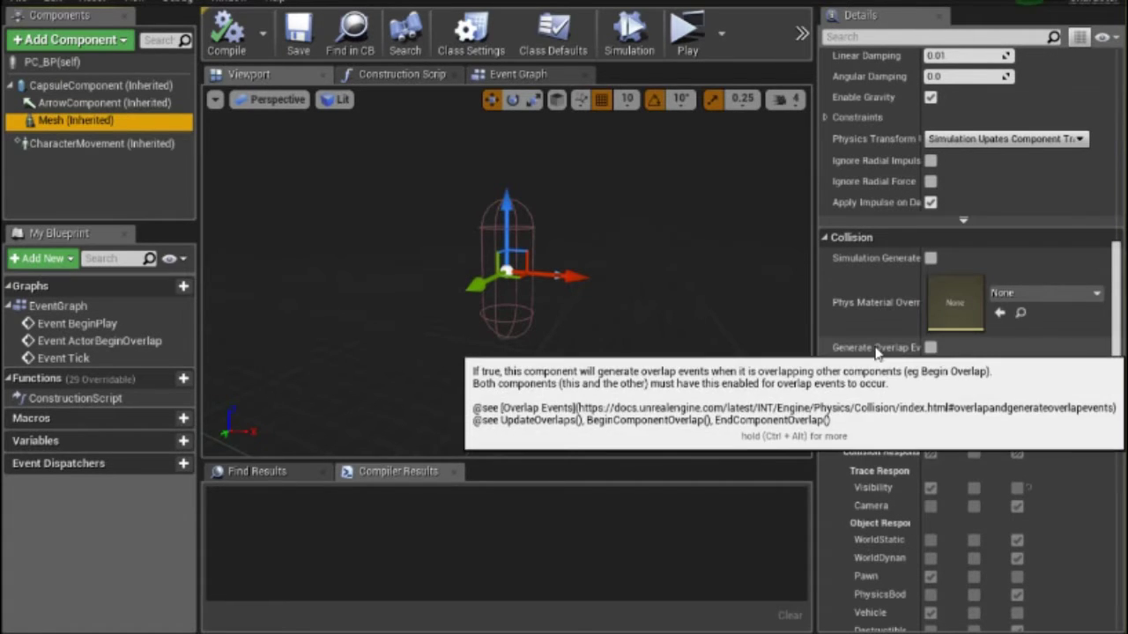
mouse_move(931, 357)
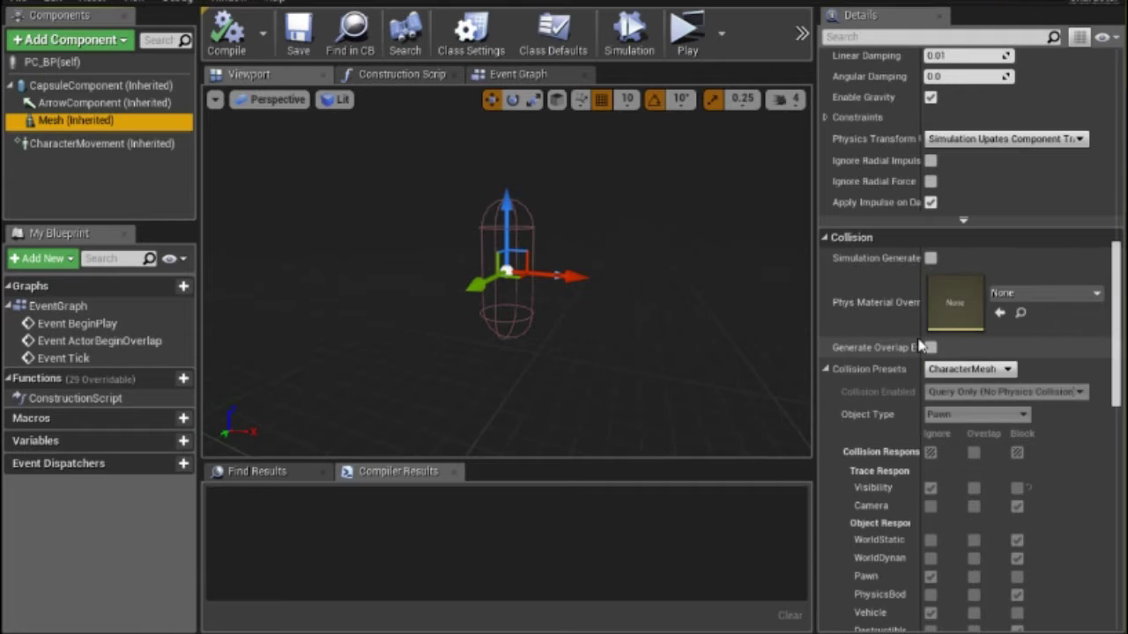
Step: Assign the Testdummy skeletal mesh to the character's inherited Mesh component
scroll(916, 411, "up", 20)
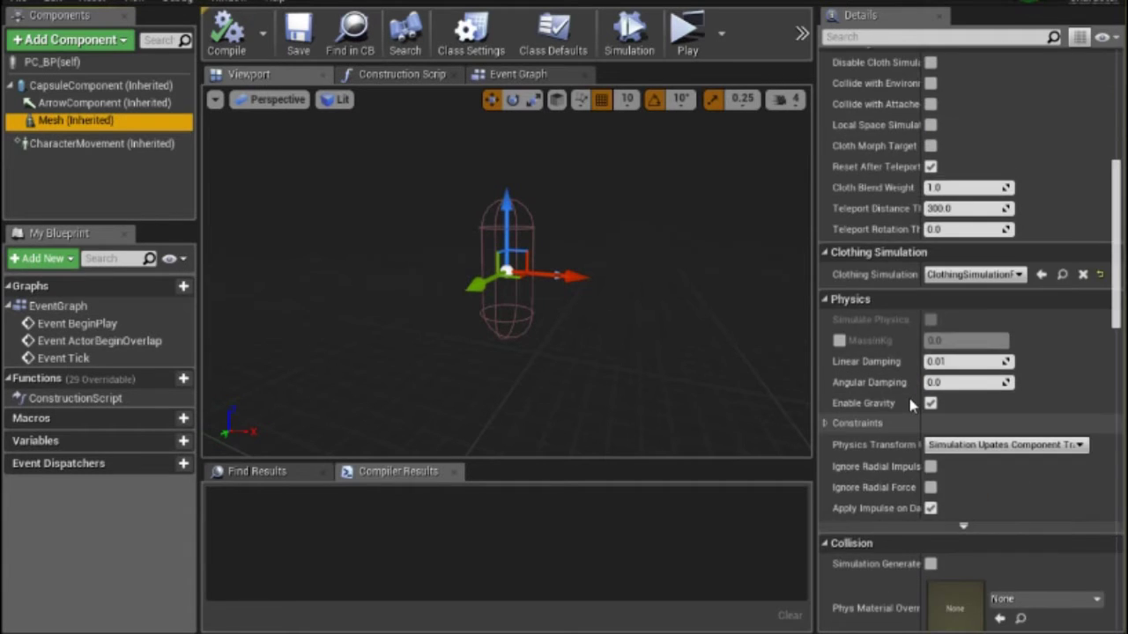
scroll(912, 403, "up", 4)
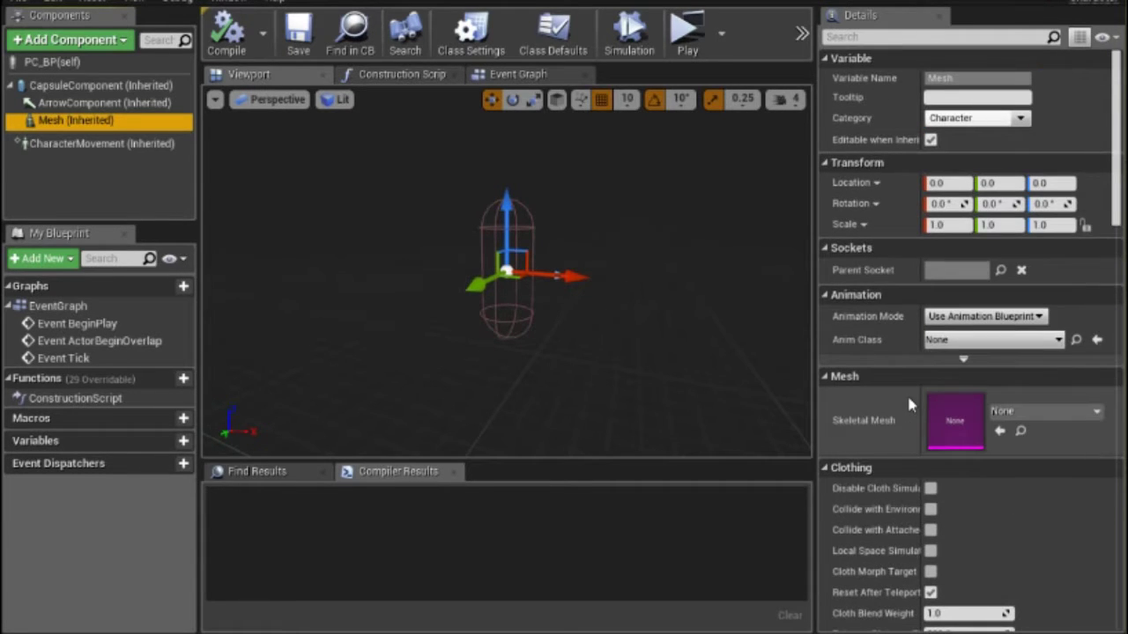
scroll(906, 393, "down", 1)
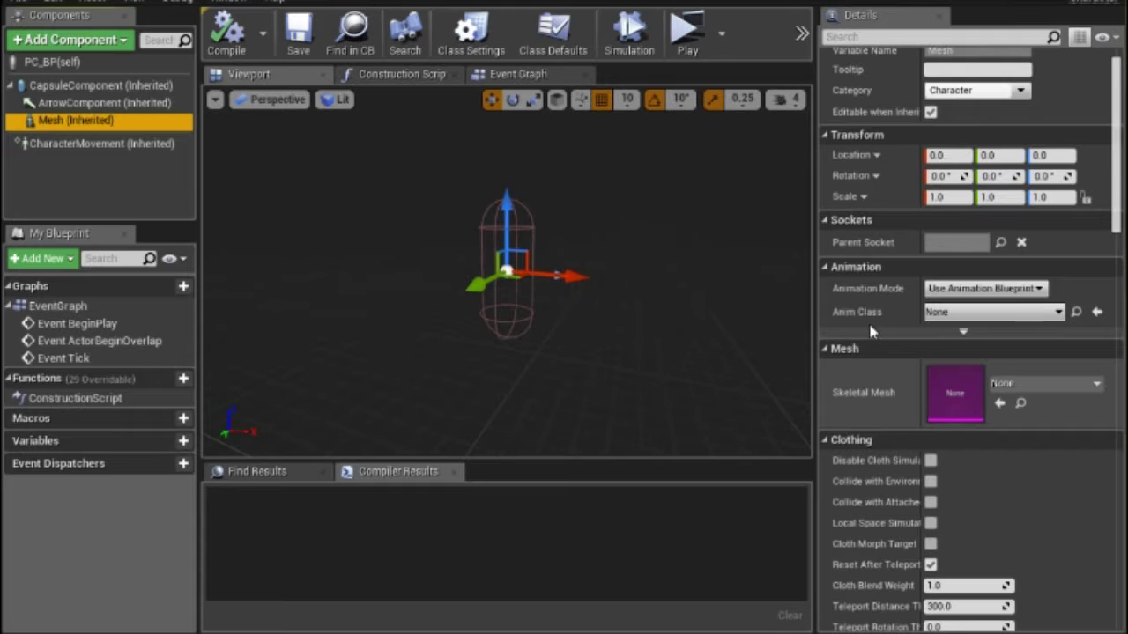
left_click(1069, 385)
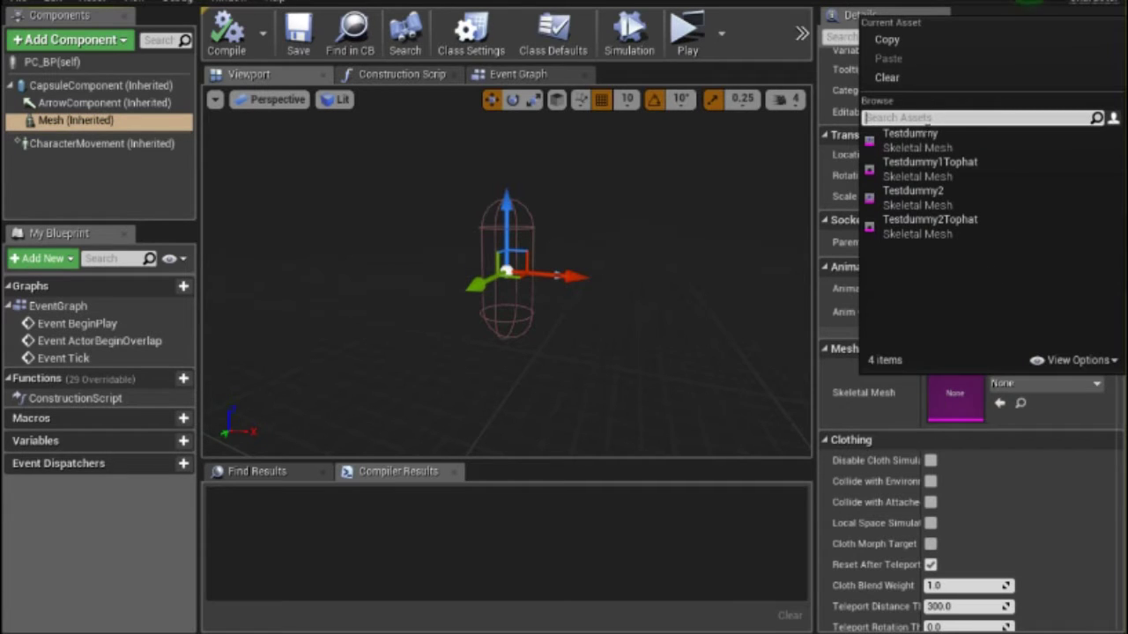
left_click(932, 139)
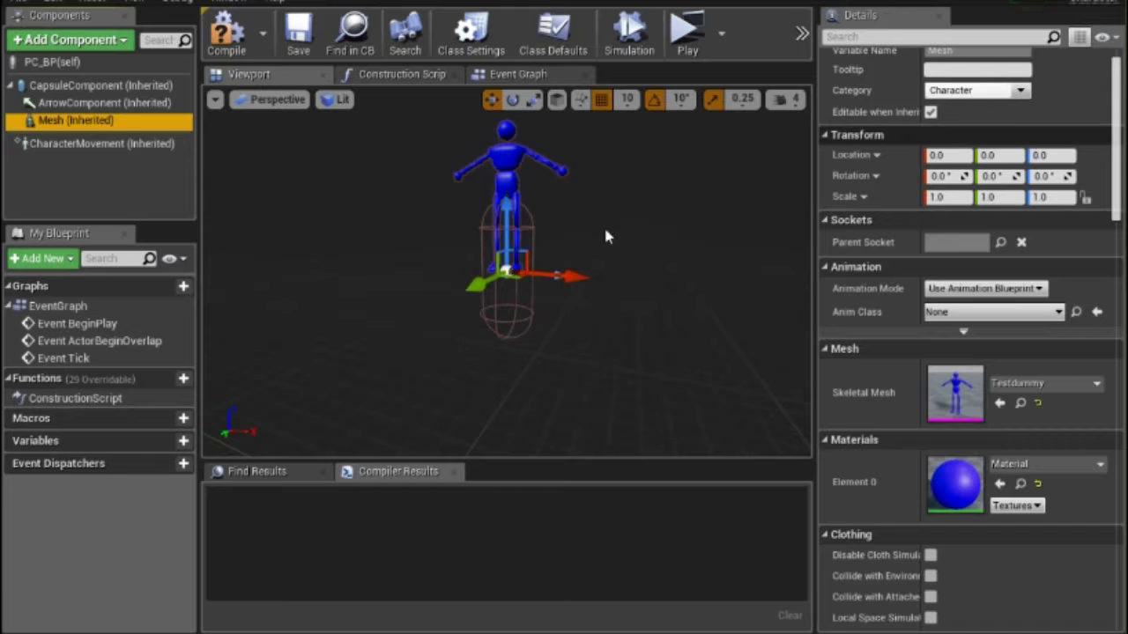
left_click(1056, 155)
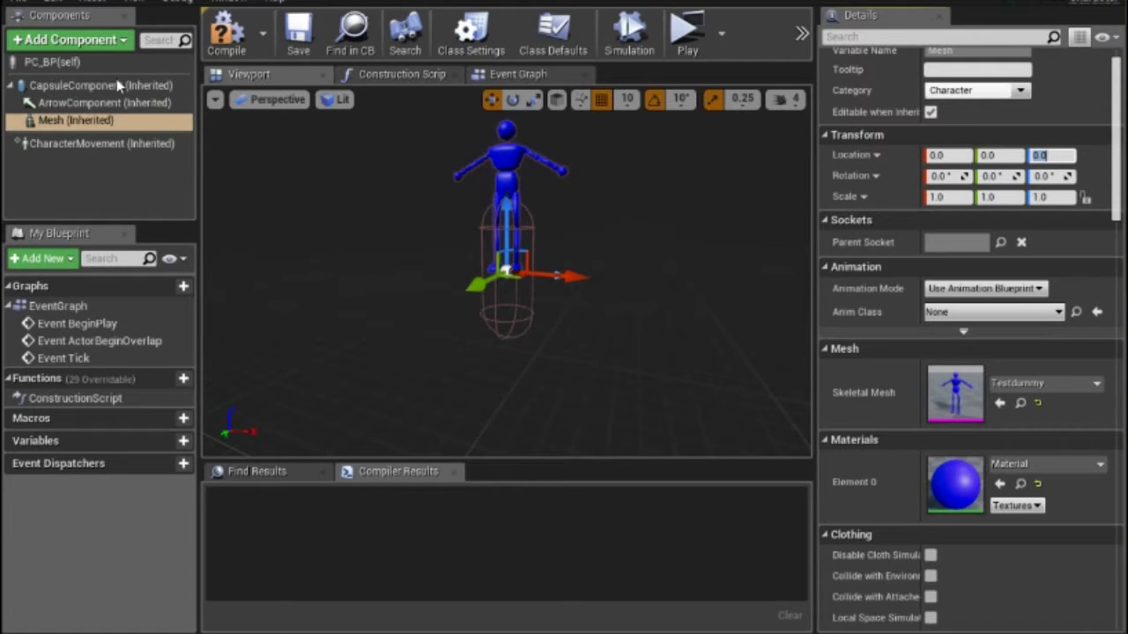
left_click(78, 44)
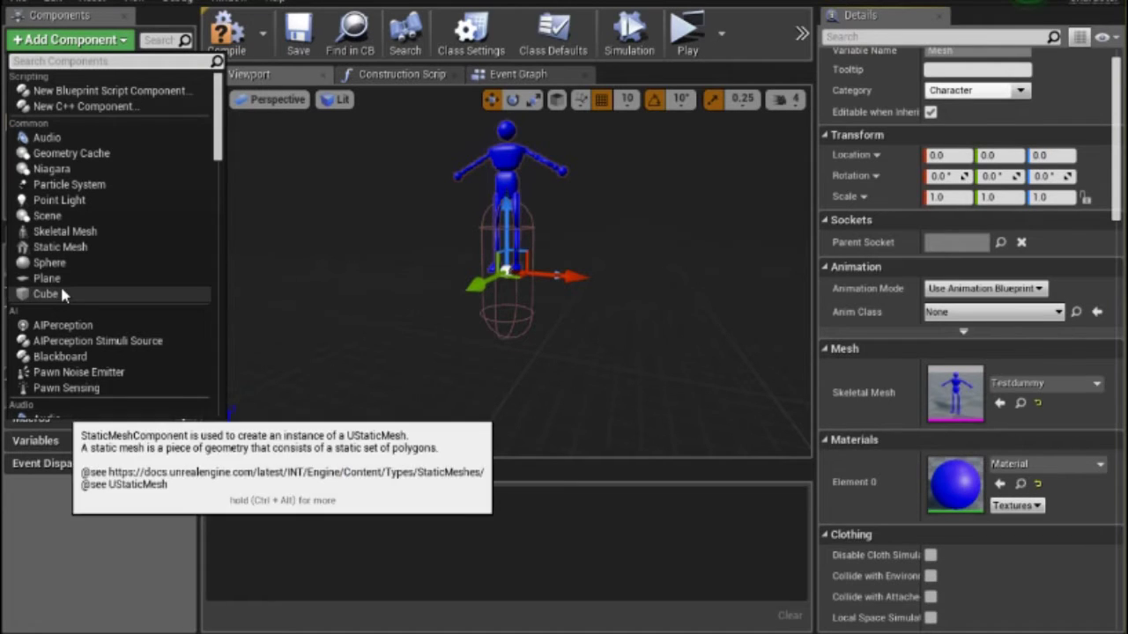
type("c")
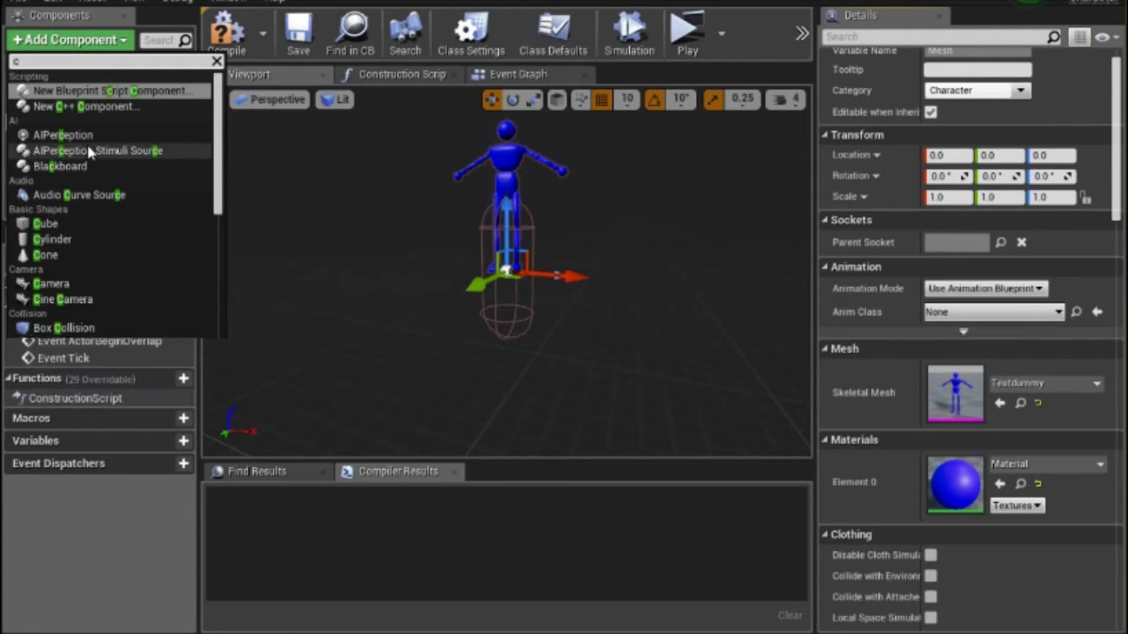
type("aps")
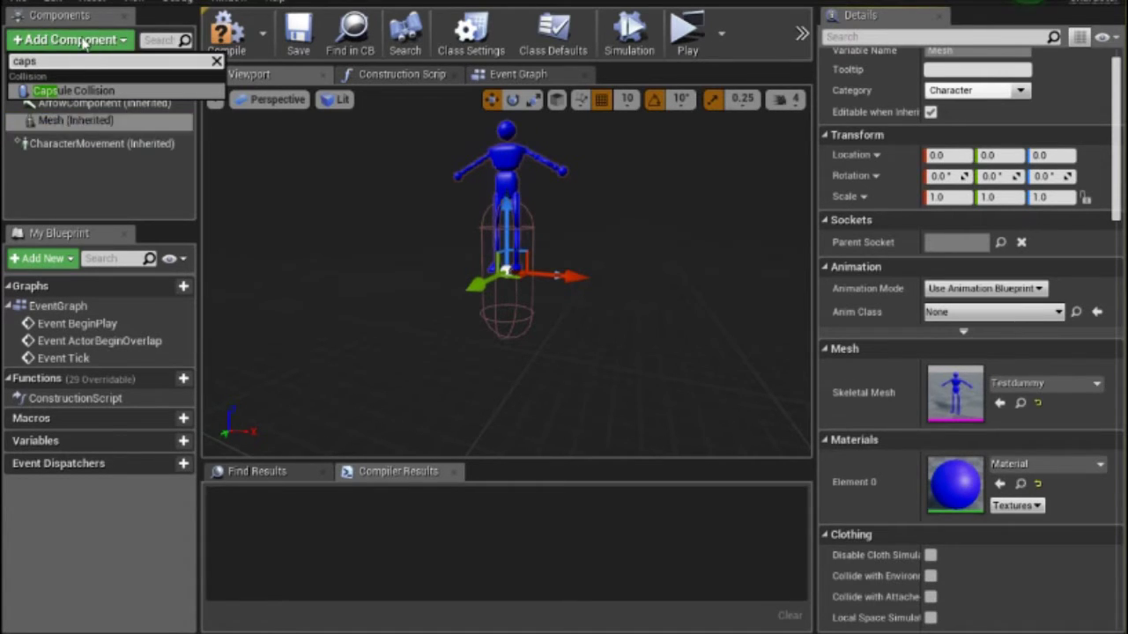
left_click(141, 194)
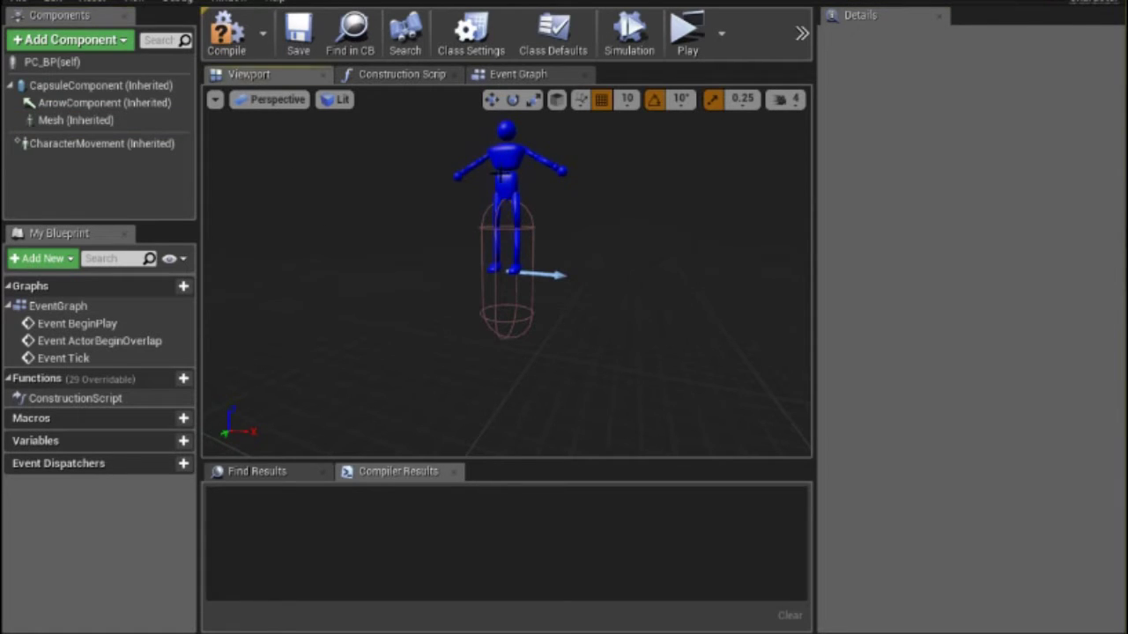
left_click(505, 269)
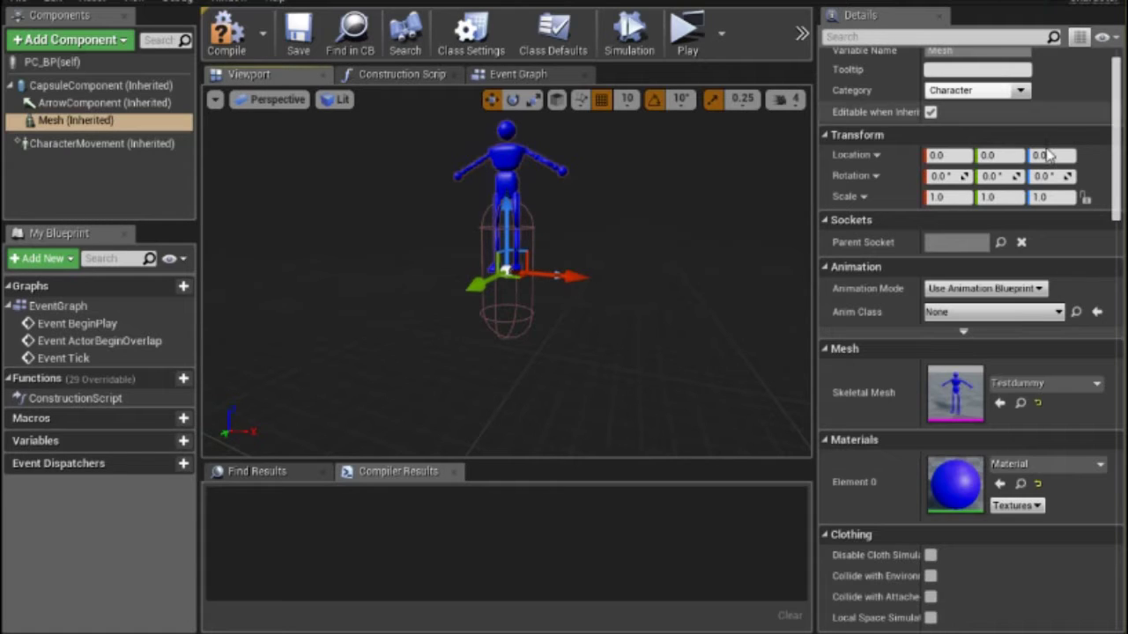
left_click(1045, 154)
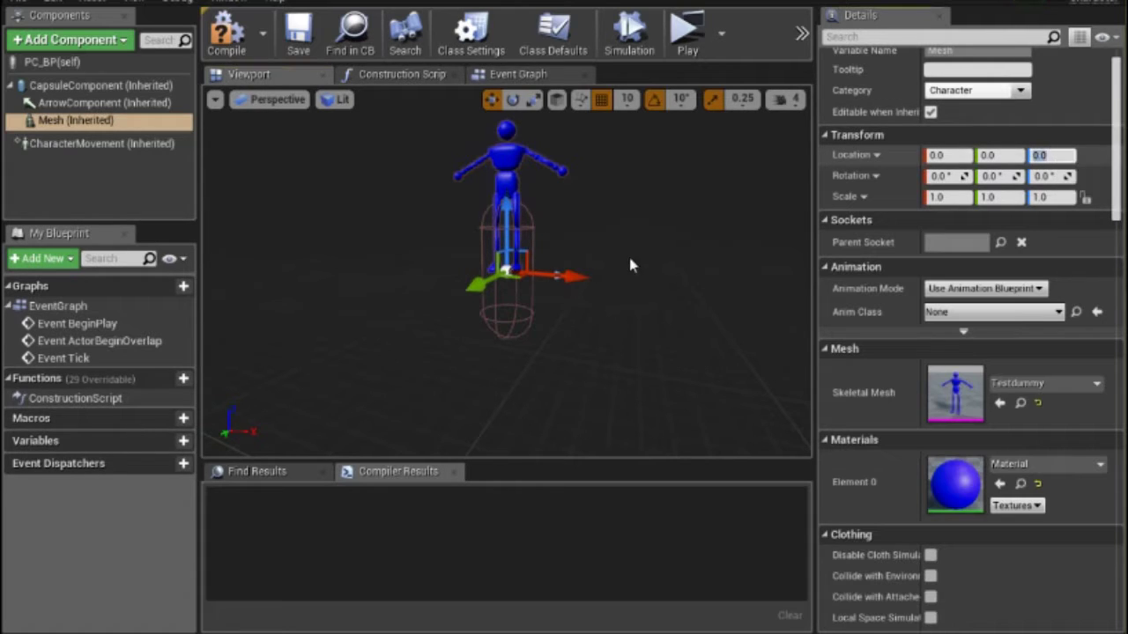
left_click(532, 212)
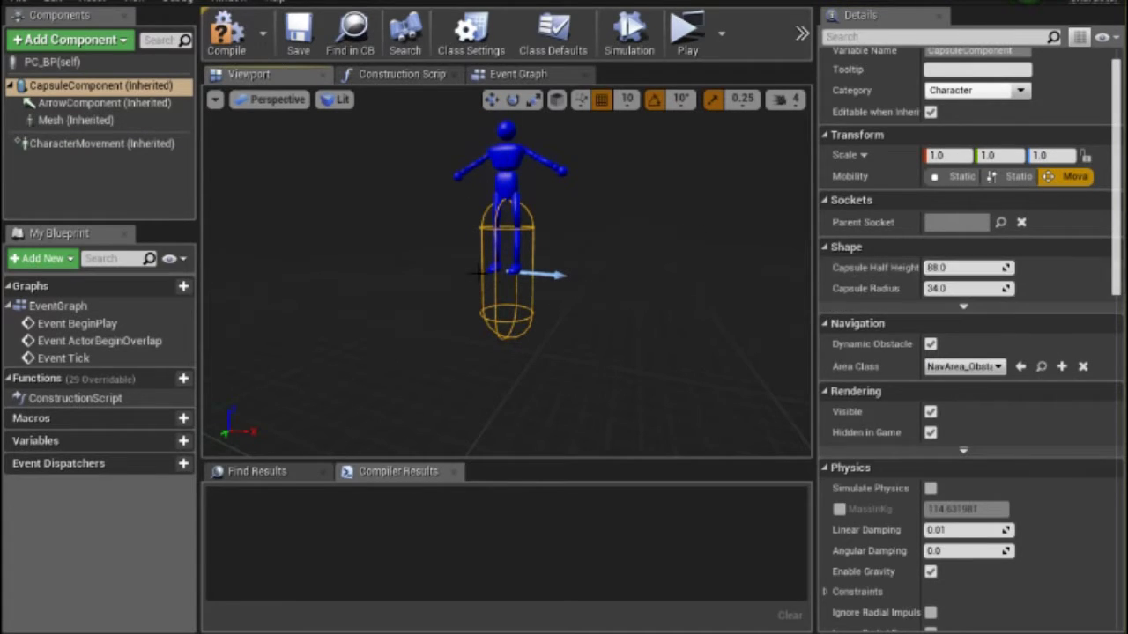
Step: Set the Mesh component's Z location to -90 so the dummy sits inside the capsule
left_click(508, 163)
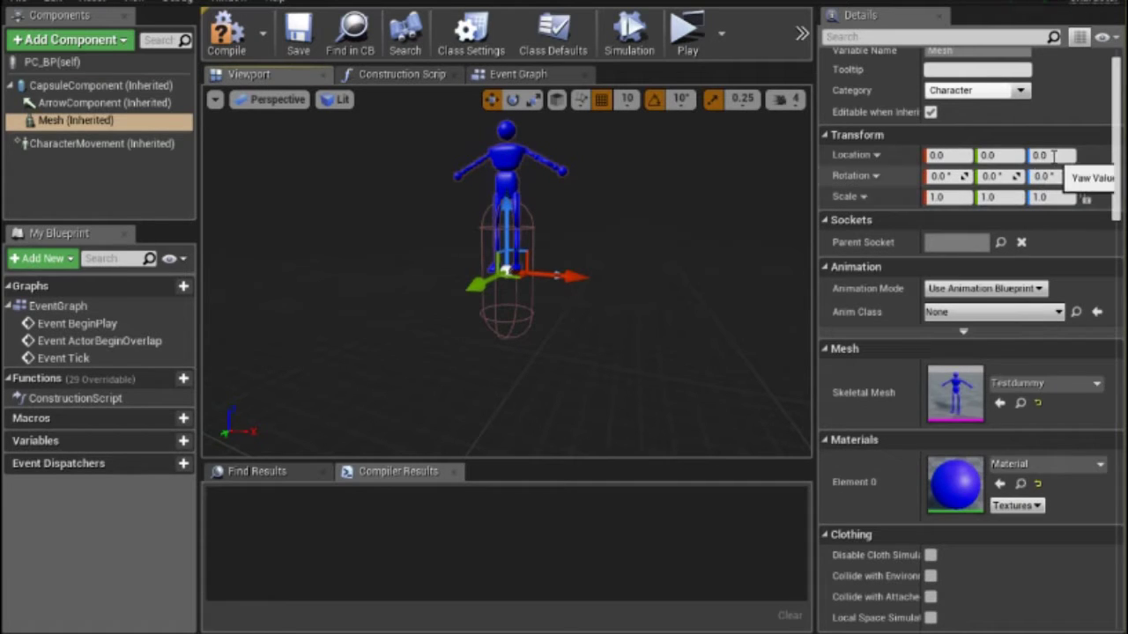
left_click(1051, 155)
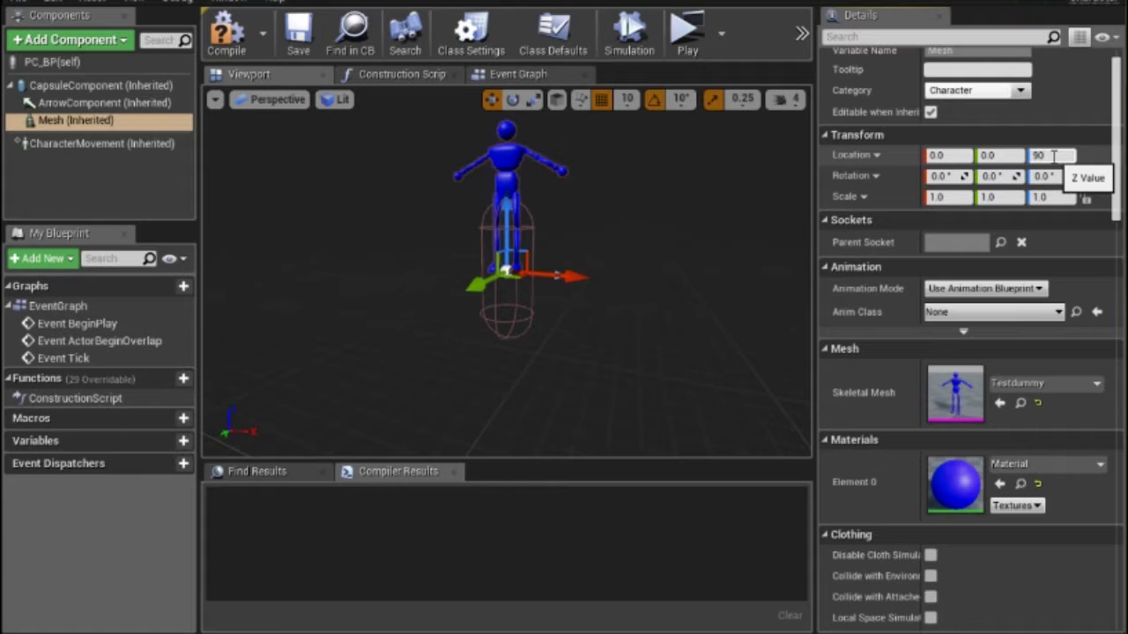
key("Return")
type("-")
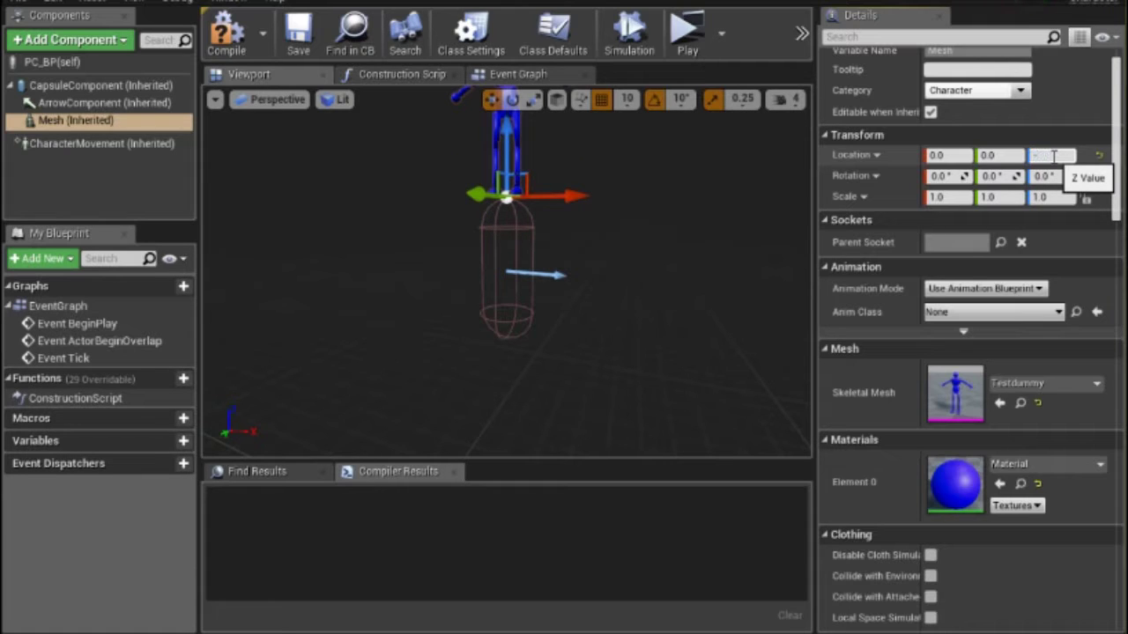
key("Return")
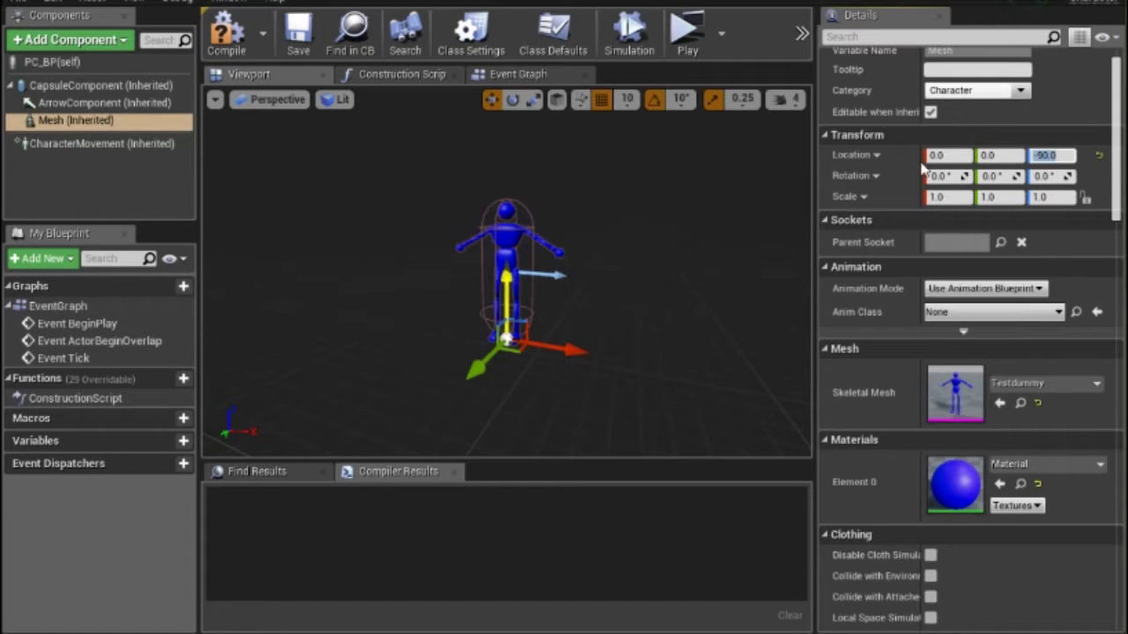
Step: Set the Mesh component's yaw rotation to -90° so the dummy faces along the arrow
left_click(1044, 177)
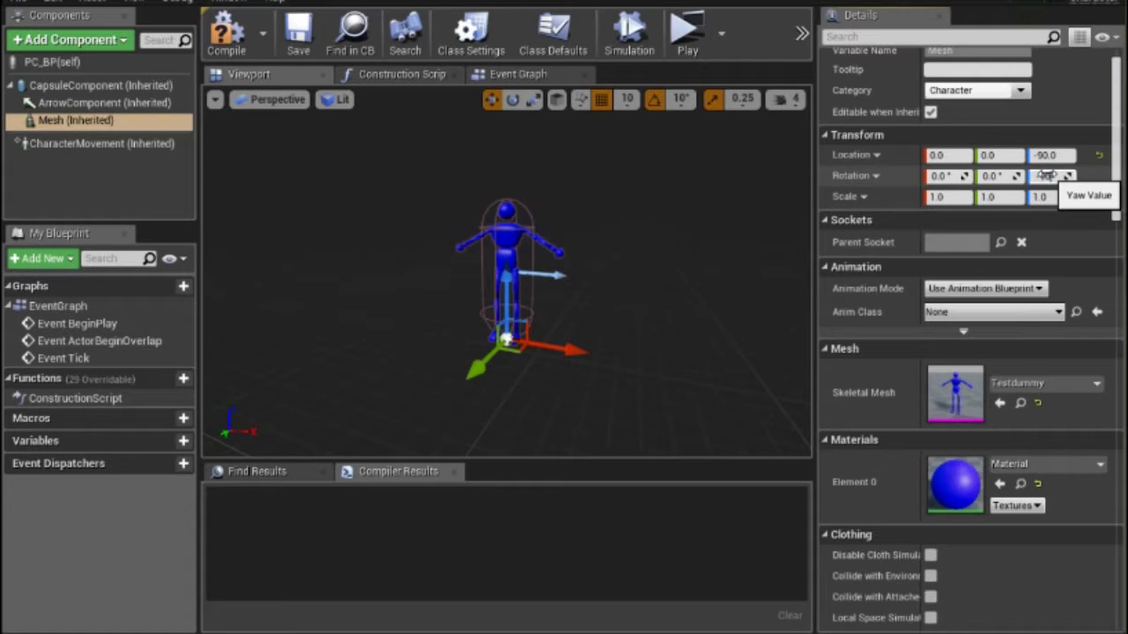
type("-90")
key("Return")
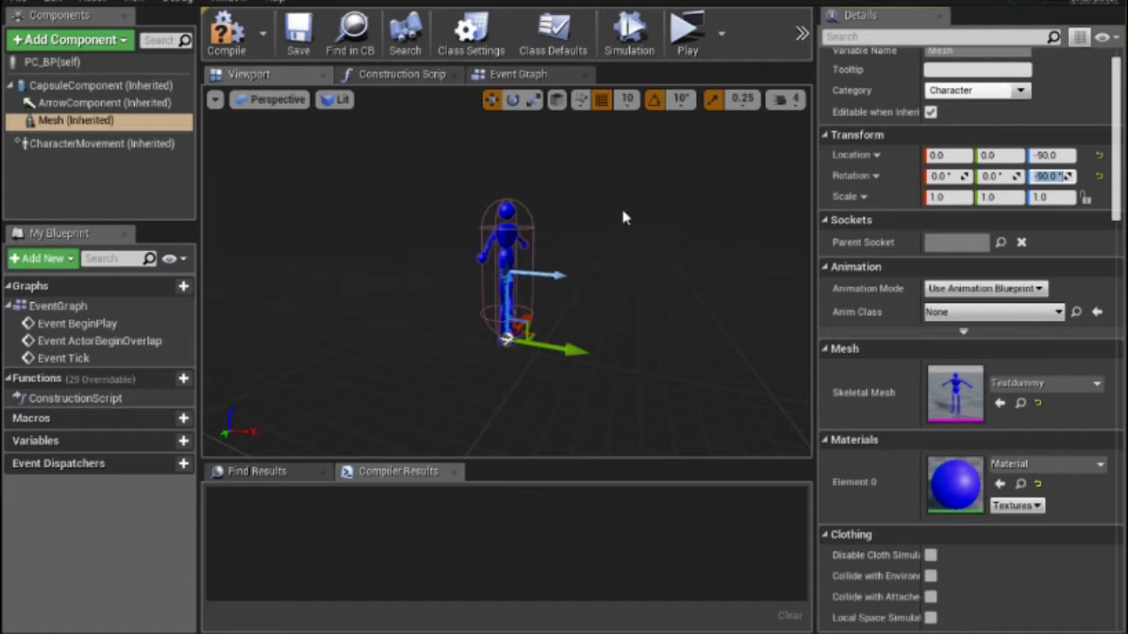
Step: Examine the CharacterMovement component's jumping, falling and general movement settings
left_click(53, 145)
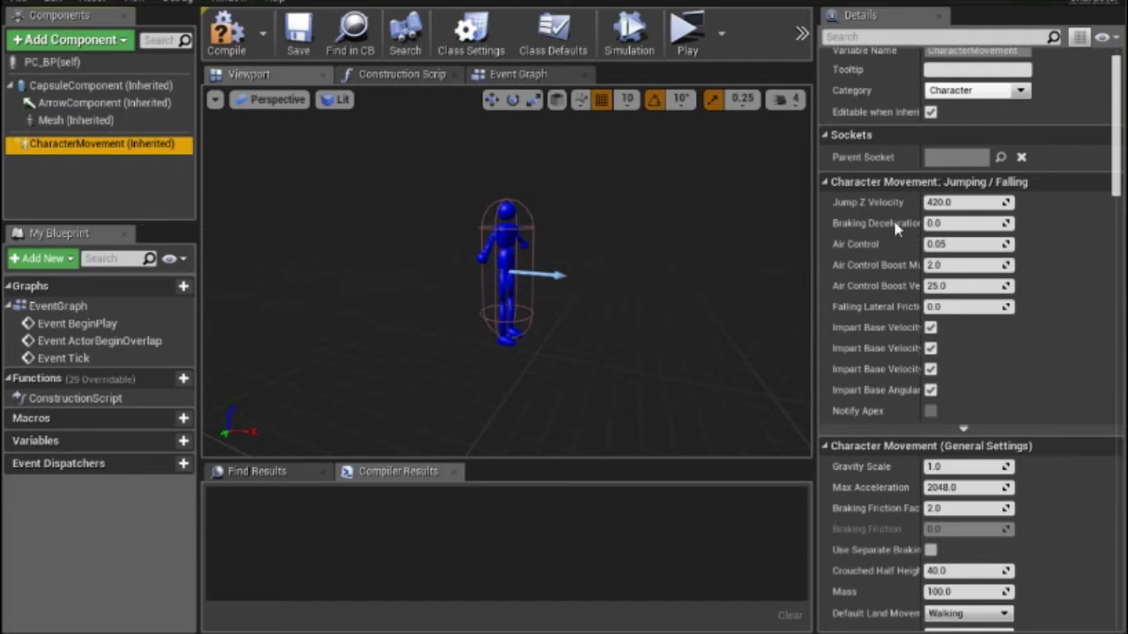
scroll(936, 220, "up", 1)
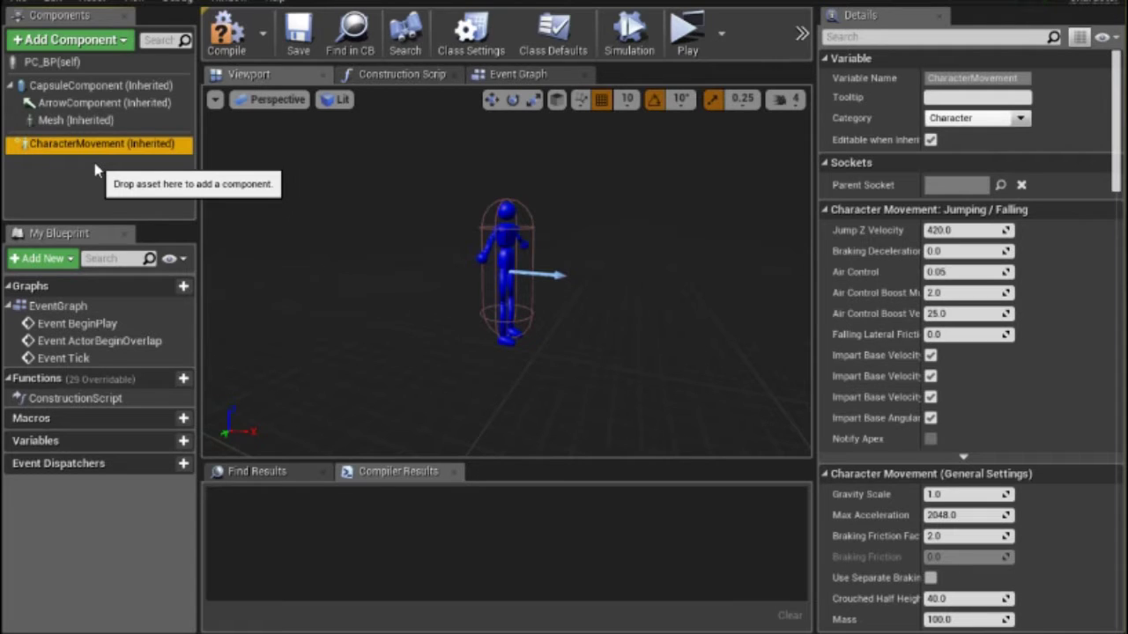
left_click(79, 120)
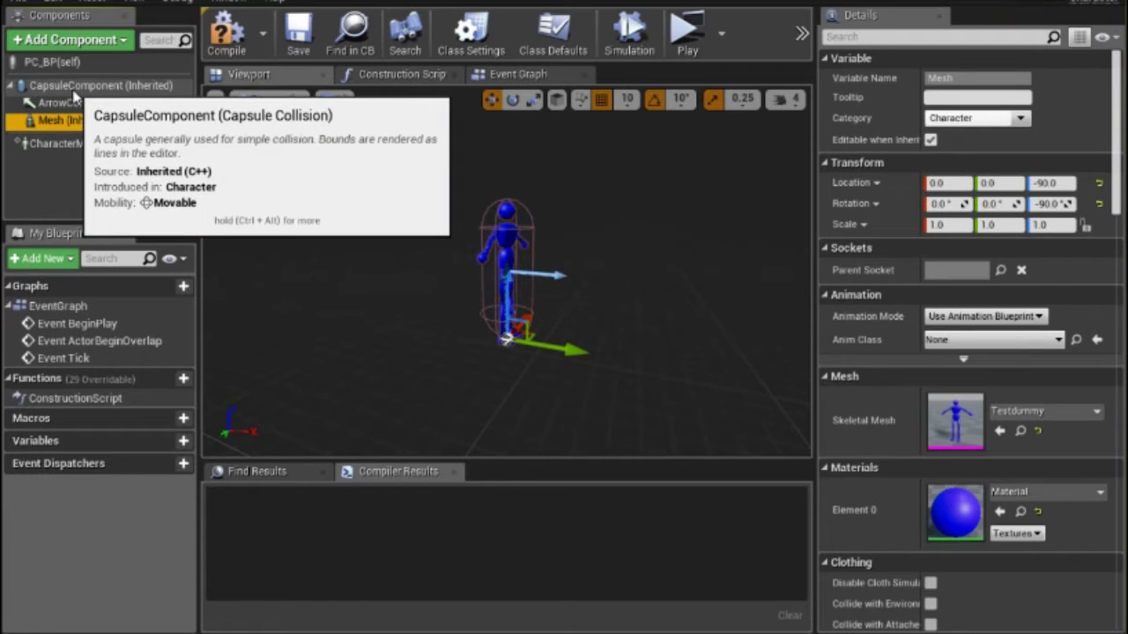
Step: Add a Spring Arm component under the CapsuleComponent, keeping its default name
left_click(76, 87)
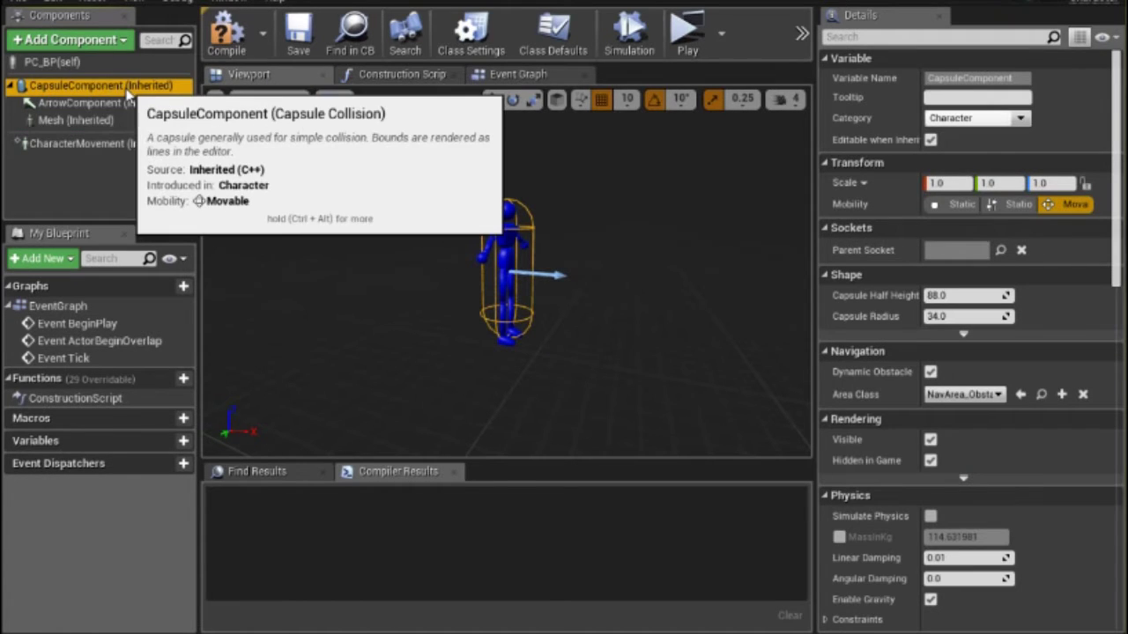
left_click(90, 45)
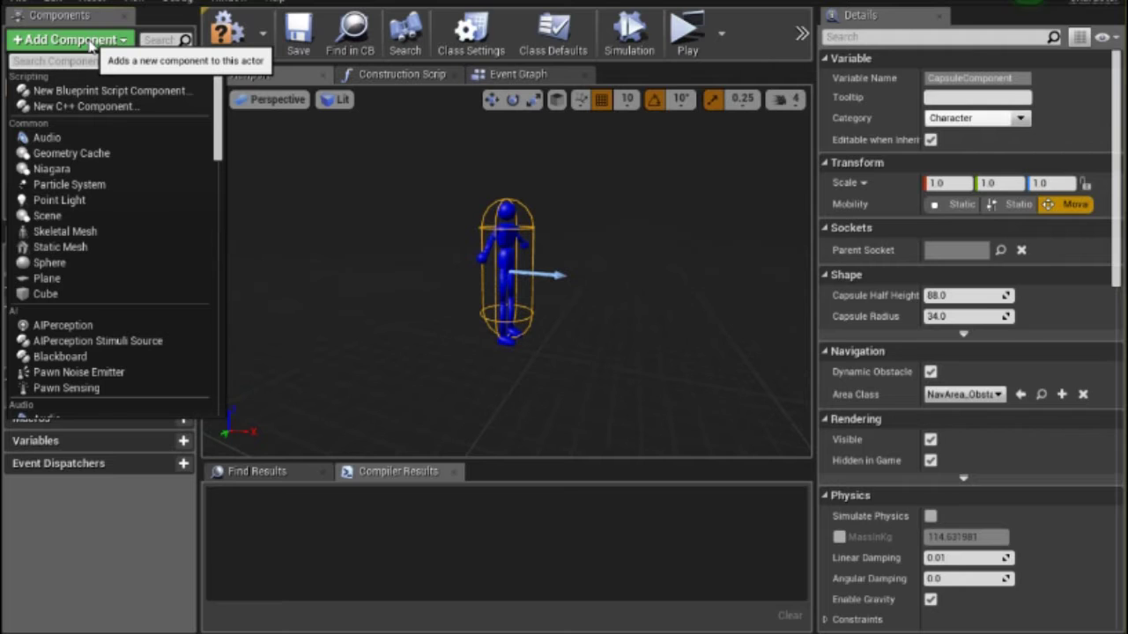
type("s")
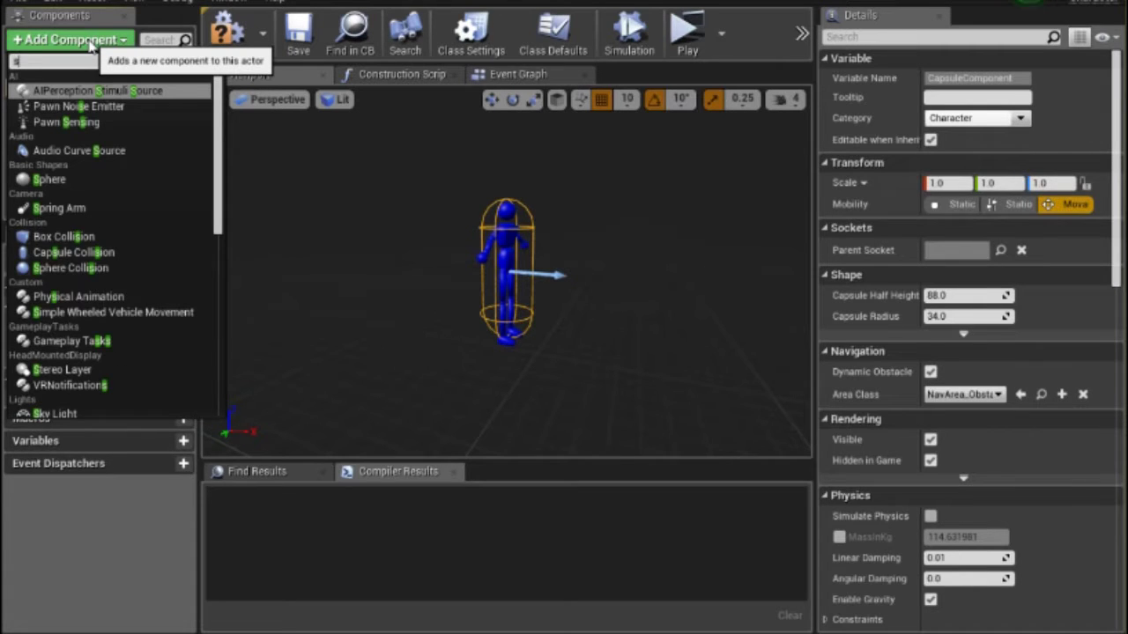
type("pr")
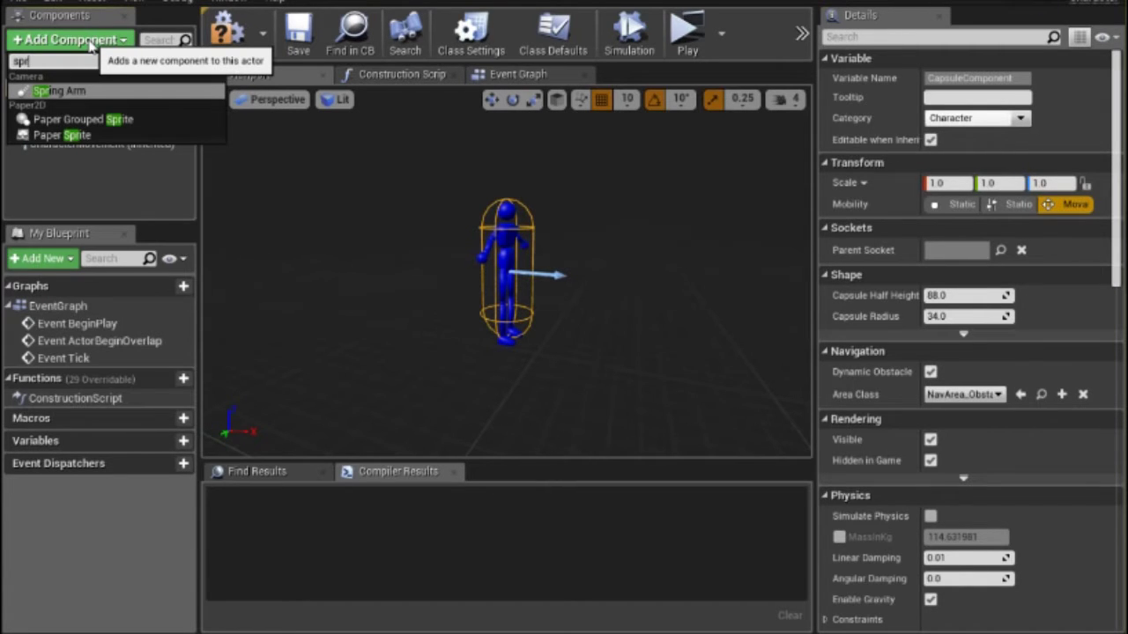
left_click(88, 92)
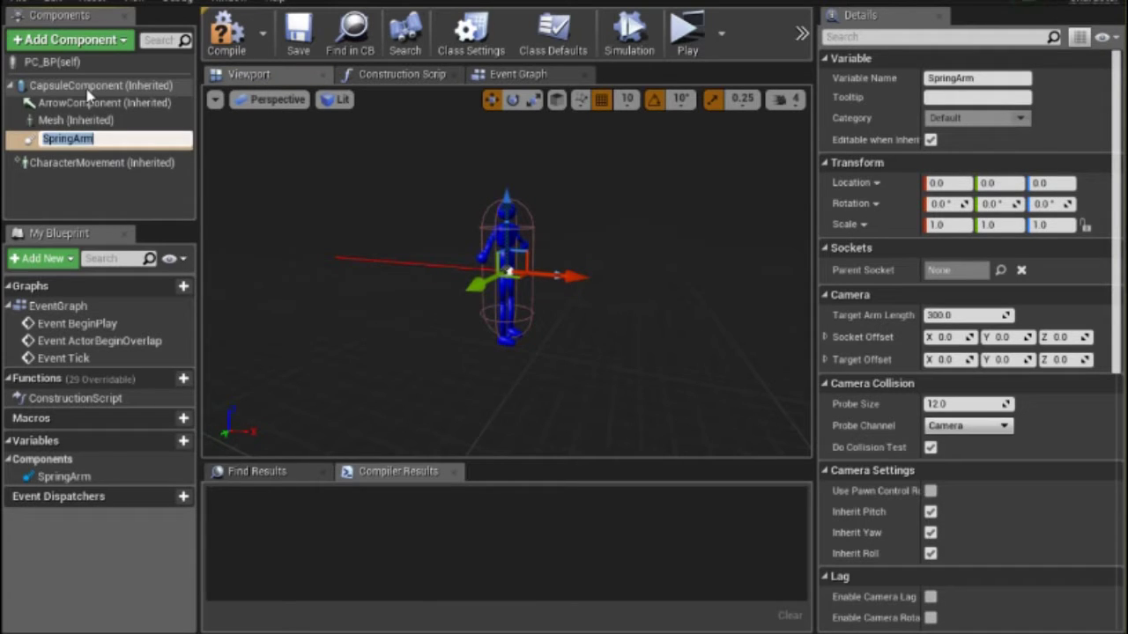
key("Return")
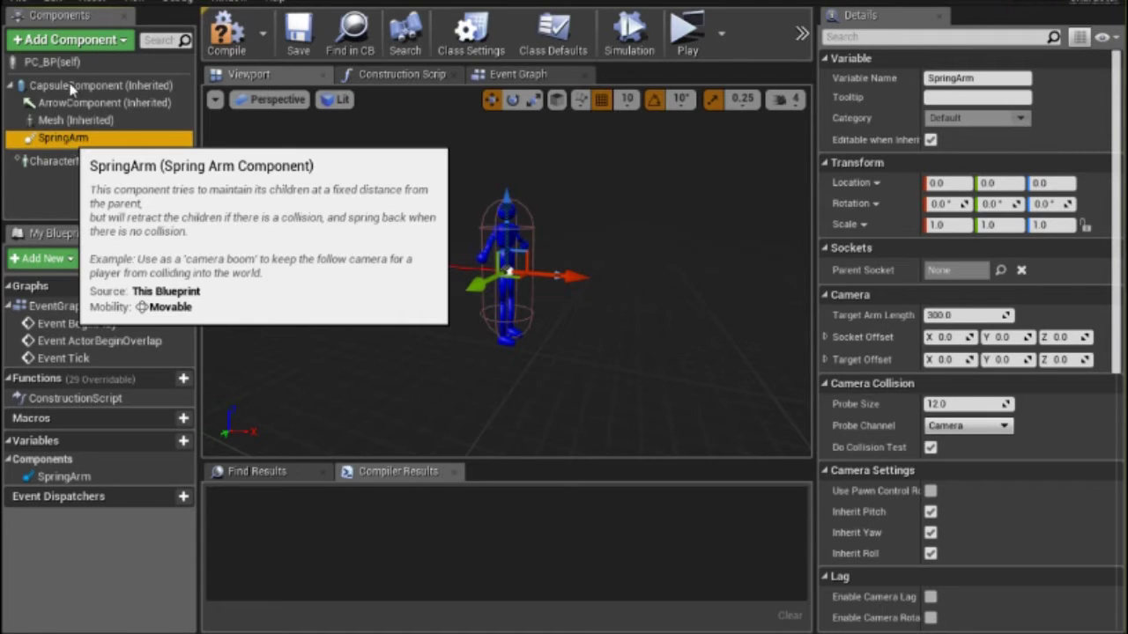
Step: Add a Camera component as a child of the SpringArm, keeping its default name
left_click(72, 44)
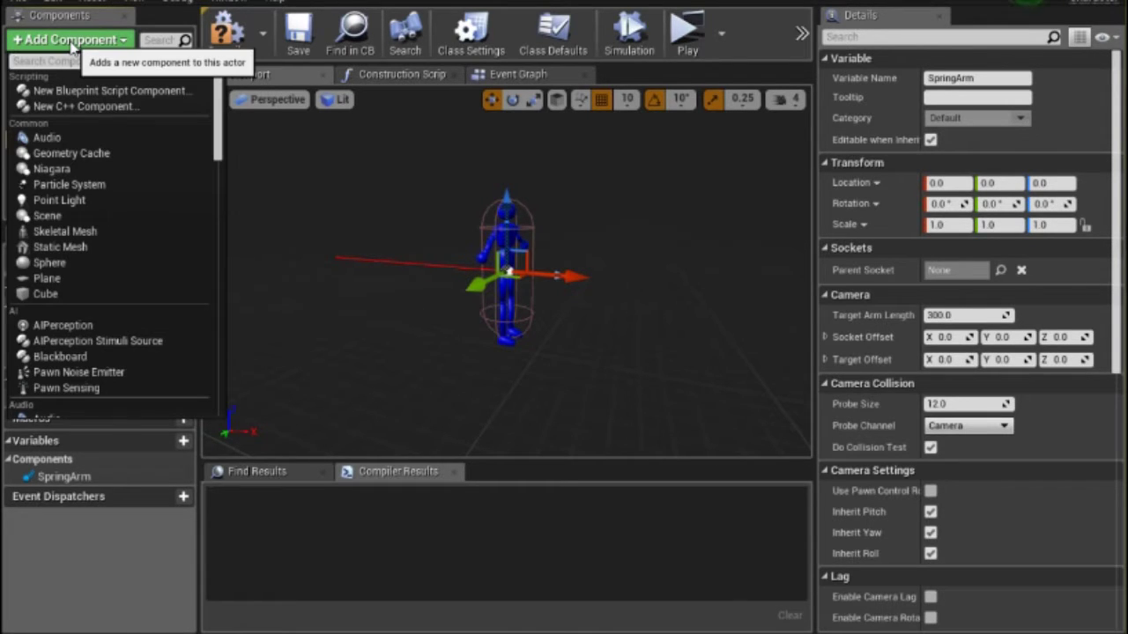
type("camer")
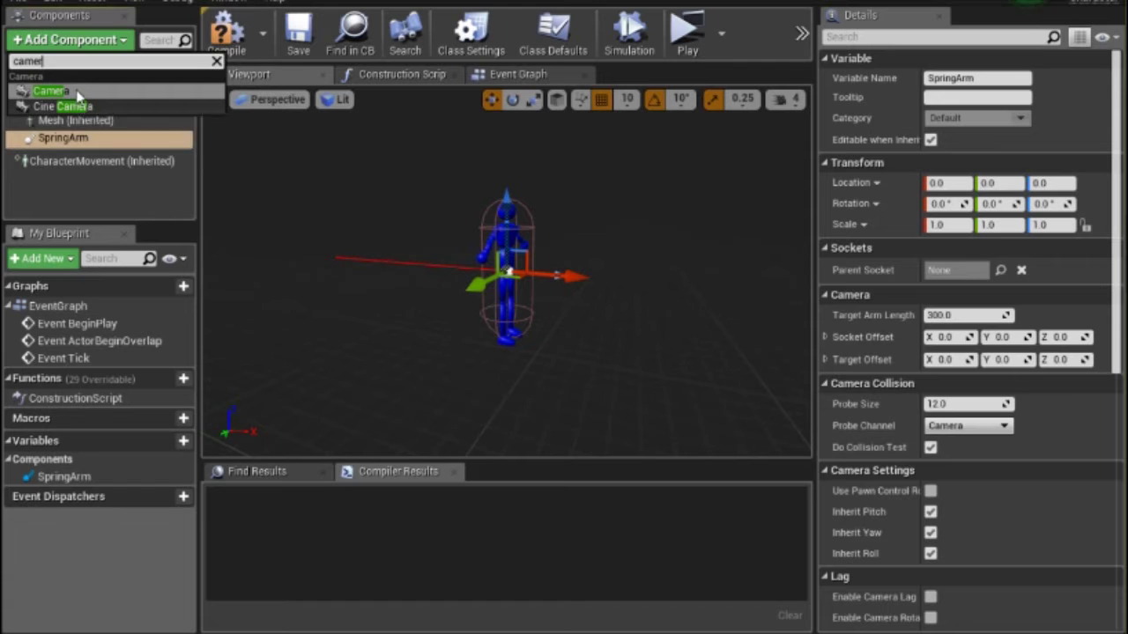
left_click(76, 94)
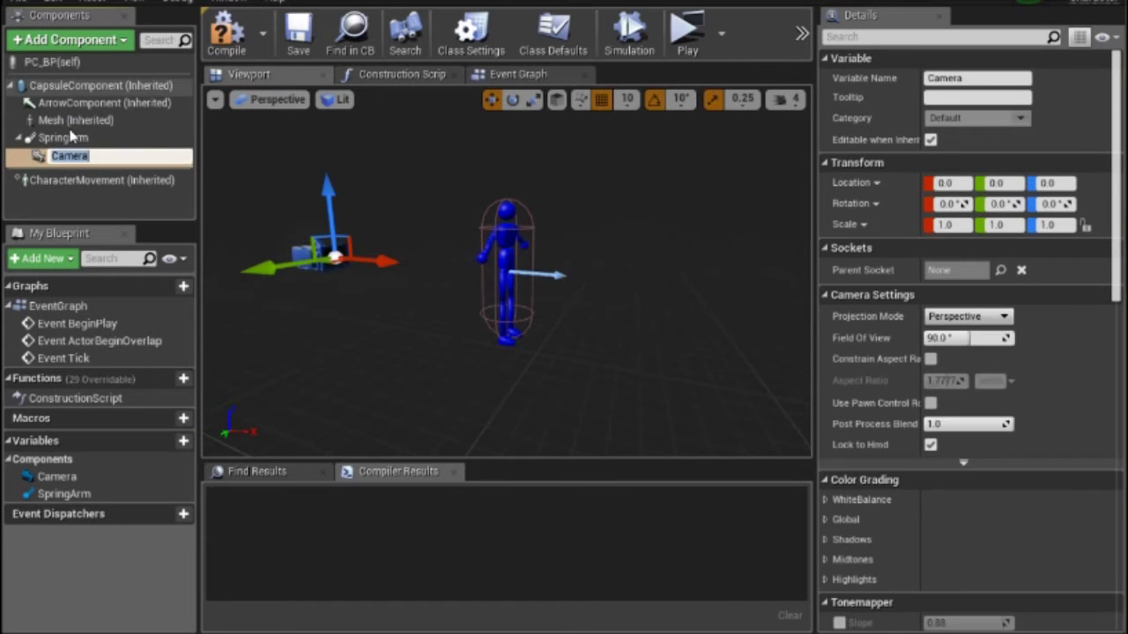
key("Return")
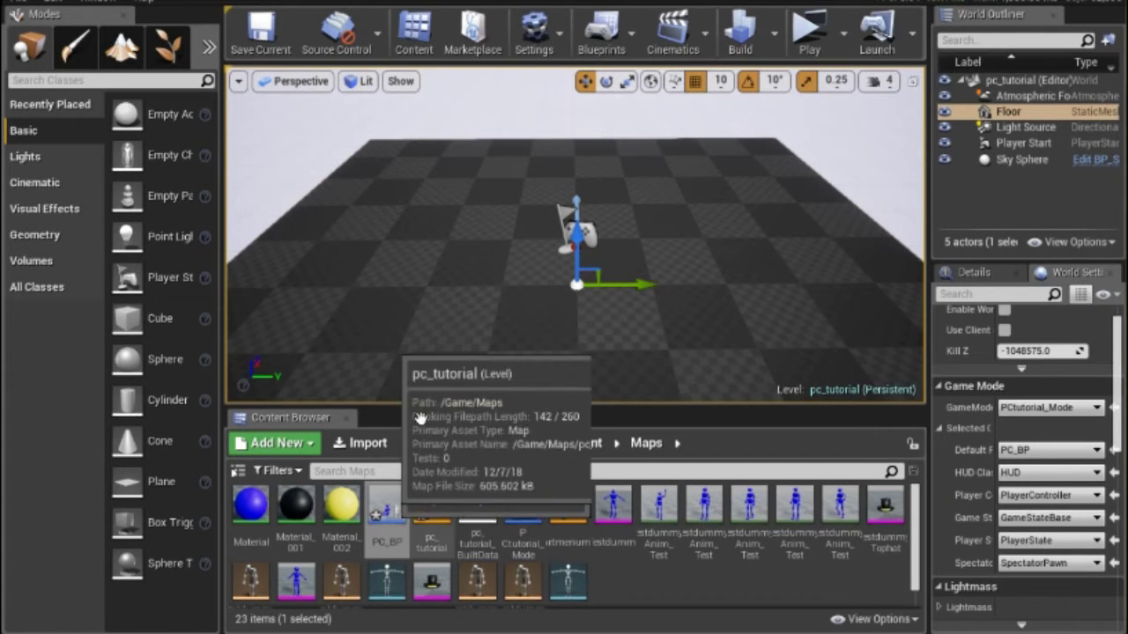
Step: Place a PC_BP instance on the floor of the pc_tutorial level beside the player start and cancel the pending autosave
left_click_drag(392, 515, 455, 246)
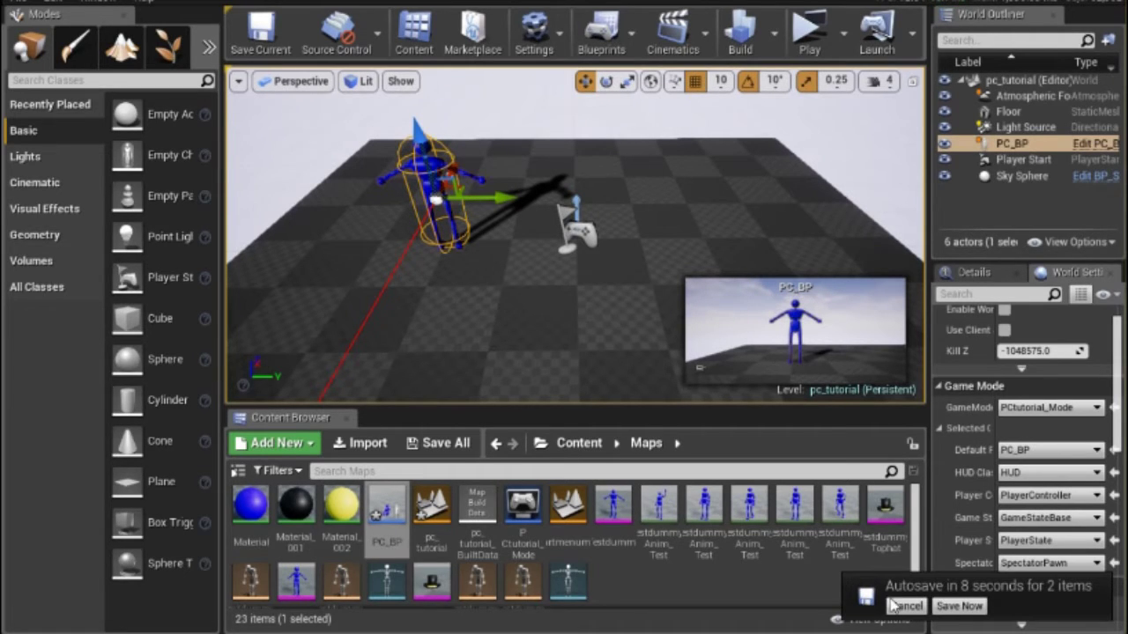
left_click(900, 606)
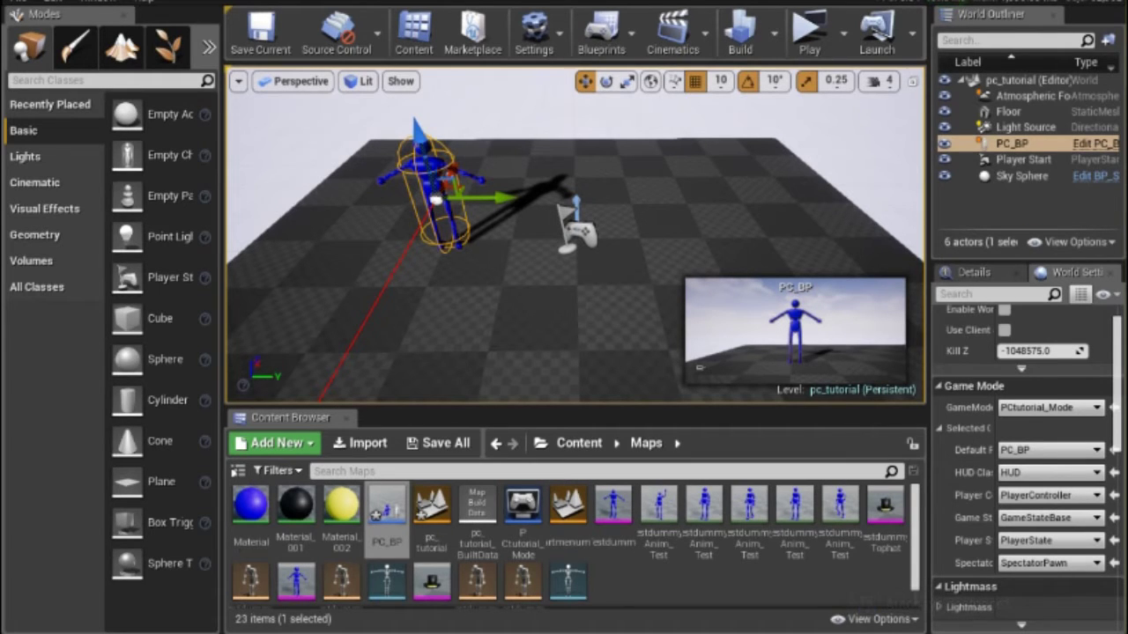
Step: In the PC_BP blueprint, set the Camera's Z location to 100 and its pitch rotation to -20°
left_click(1026, 444)
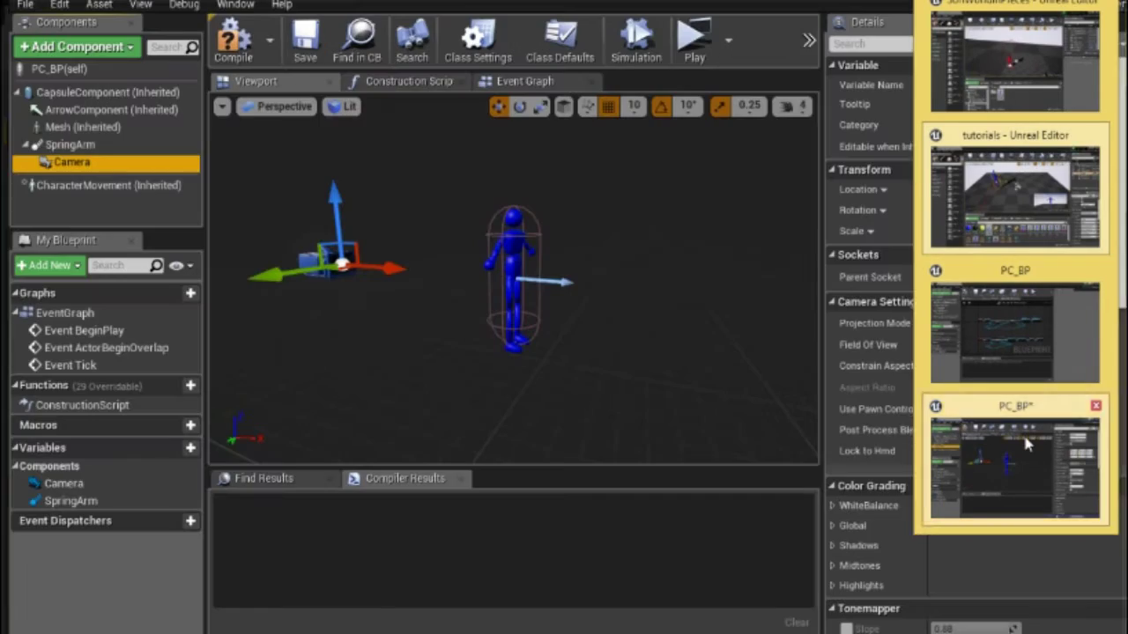
left_click(1025, 440)
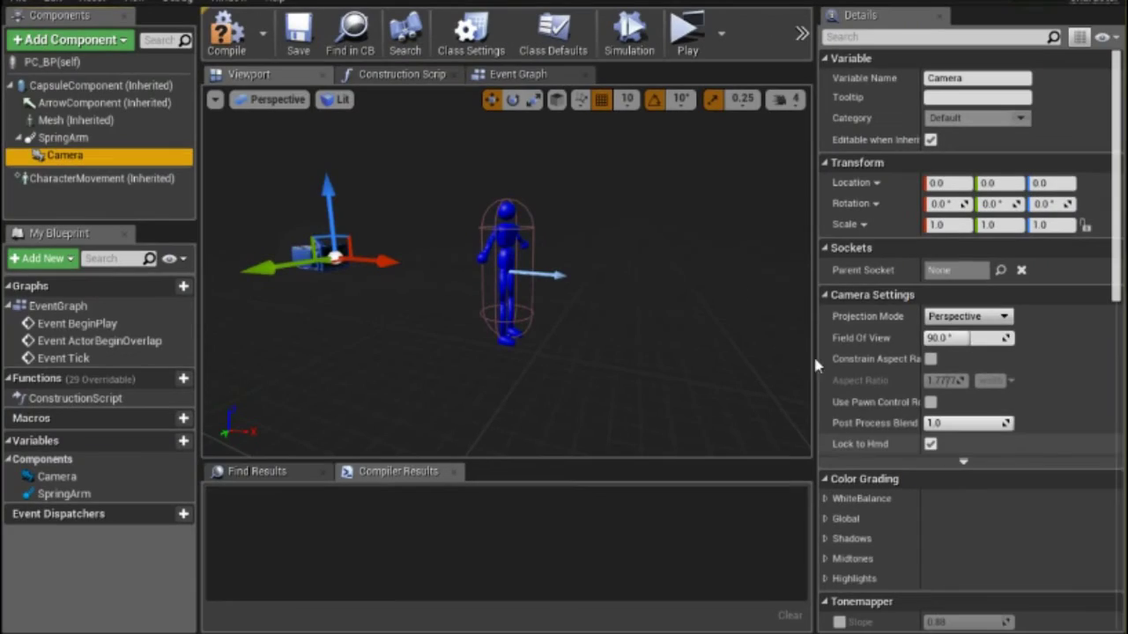
left_click(1046, 183)
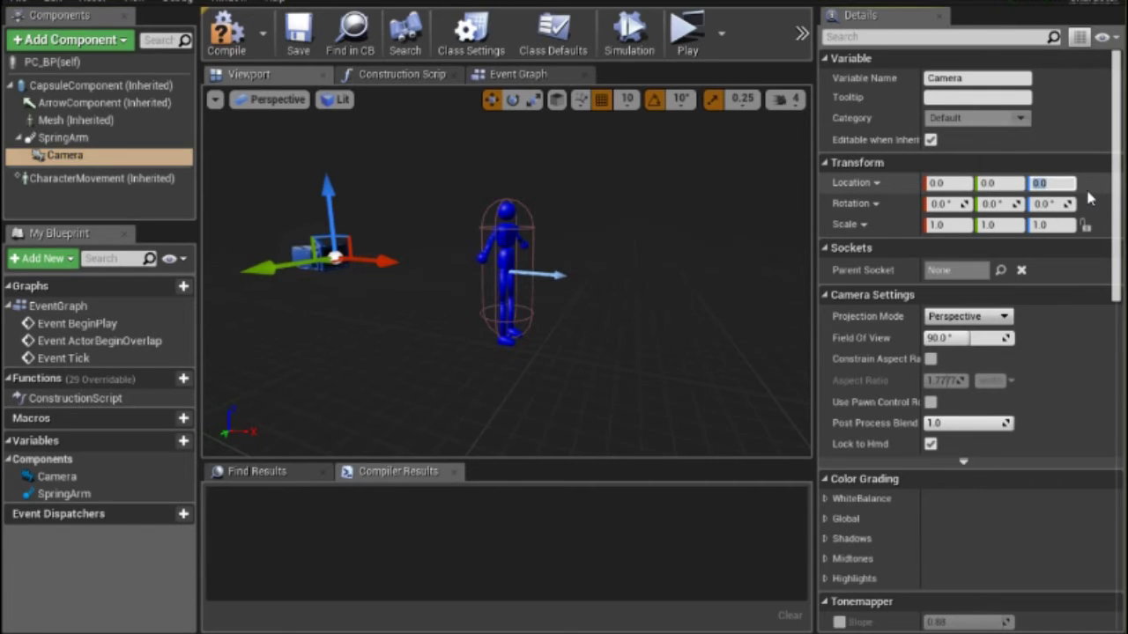
type("100")
key("Return")
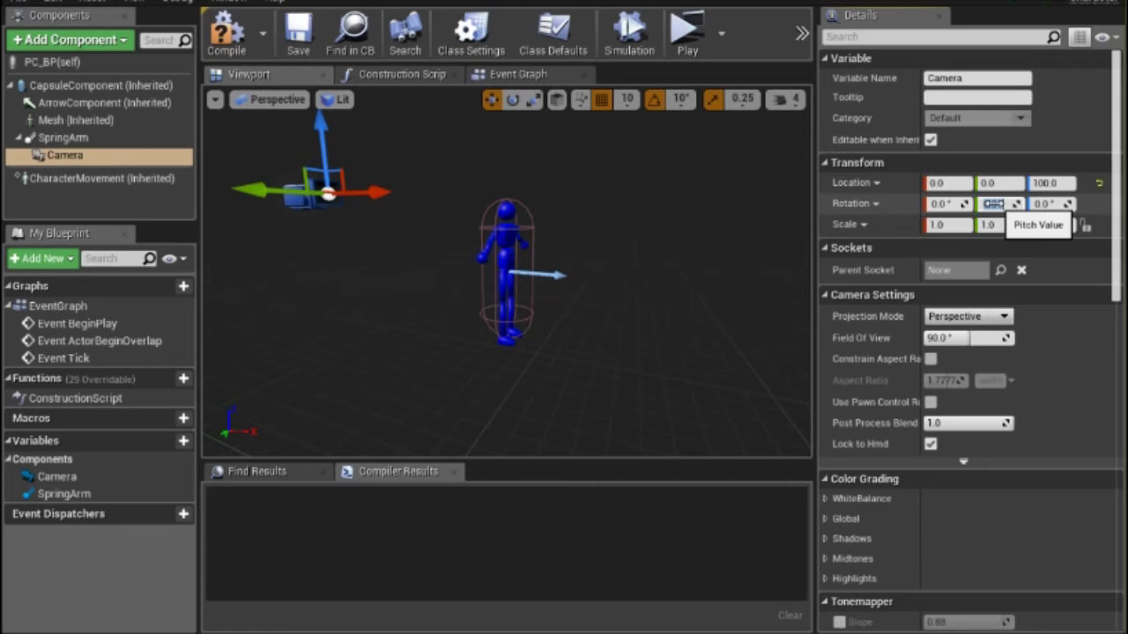
type("-20")
key("Return")
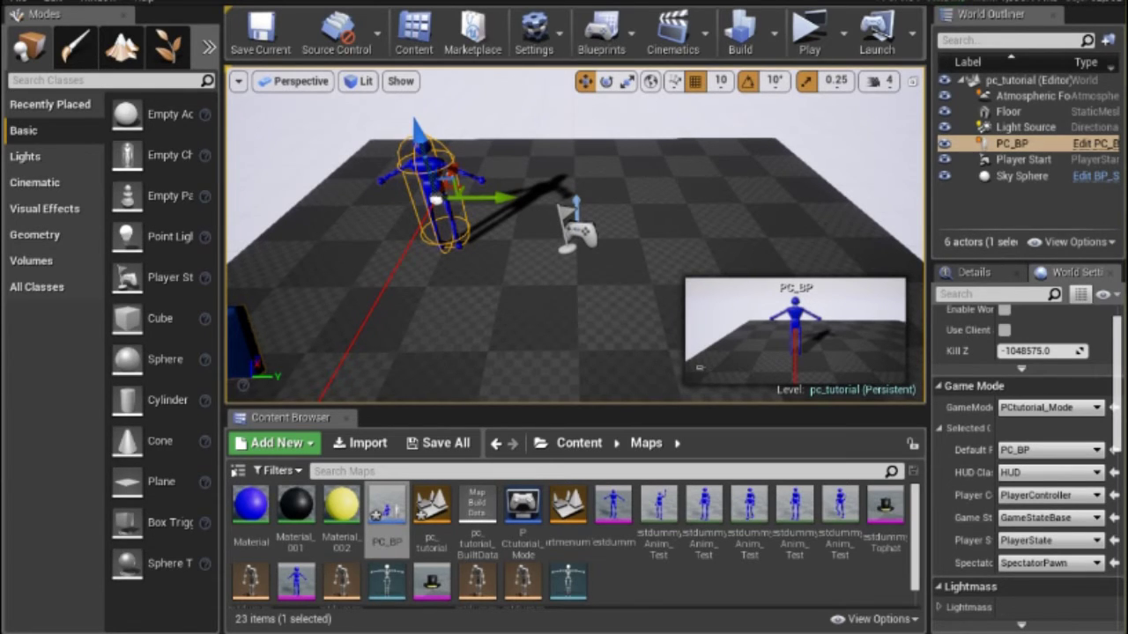
Step: Check the camera preview in the level and set the Camera's Z location in PC_BP to 150
mouse_move(1126, 261)
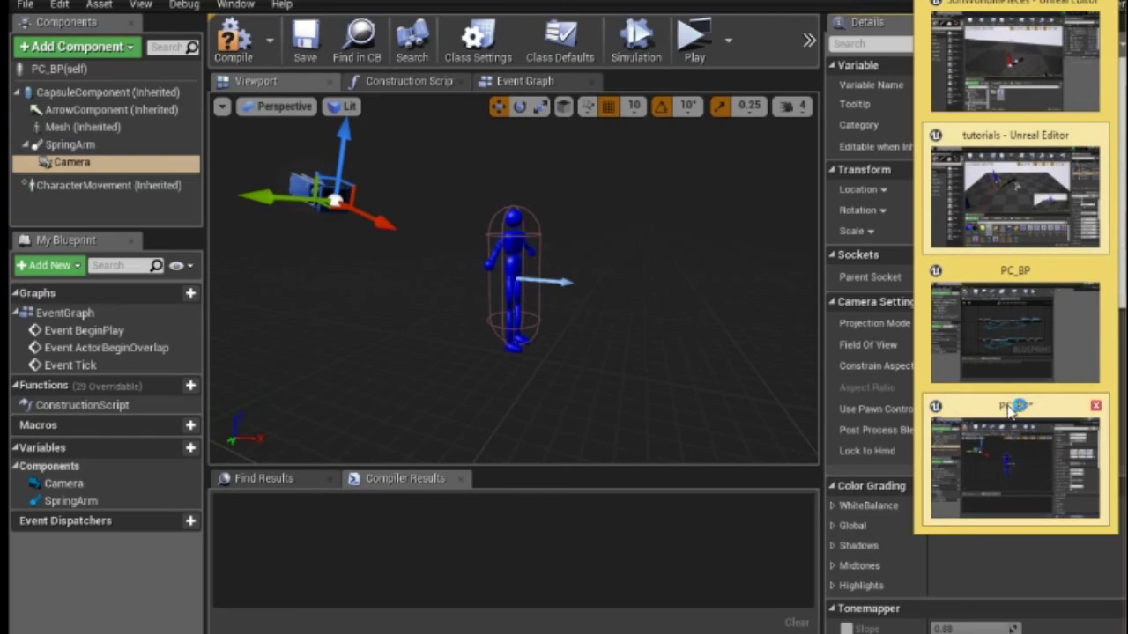
left_click(971, 377)
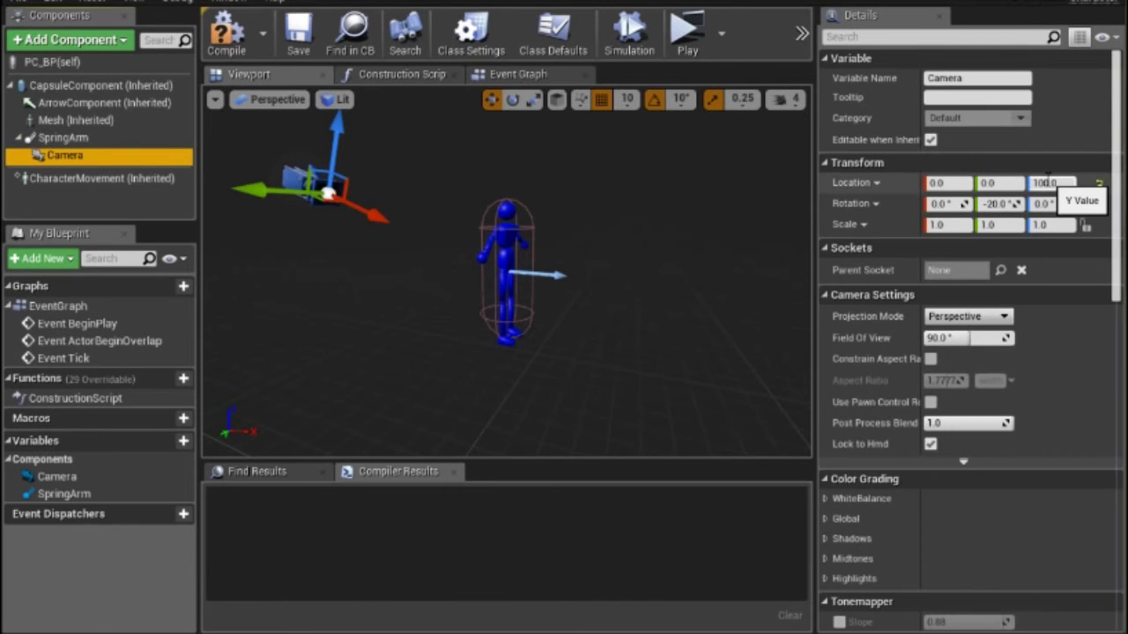
left_click(1049, 182)
type("150")
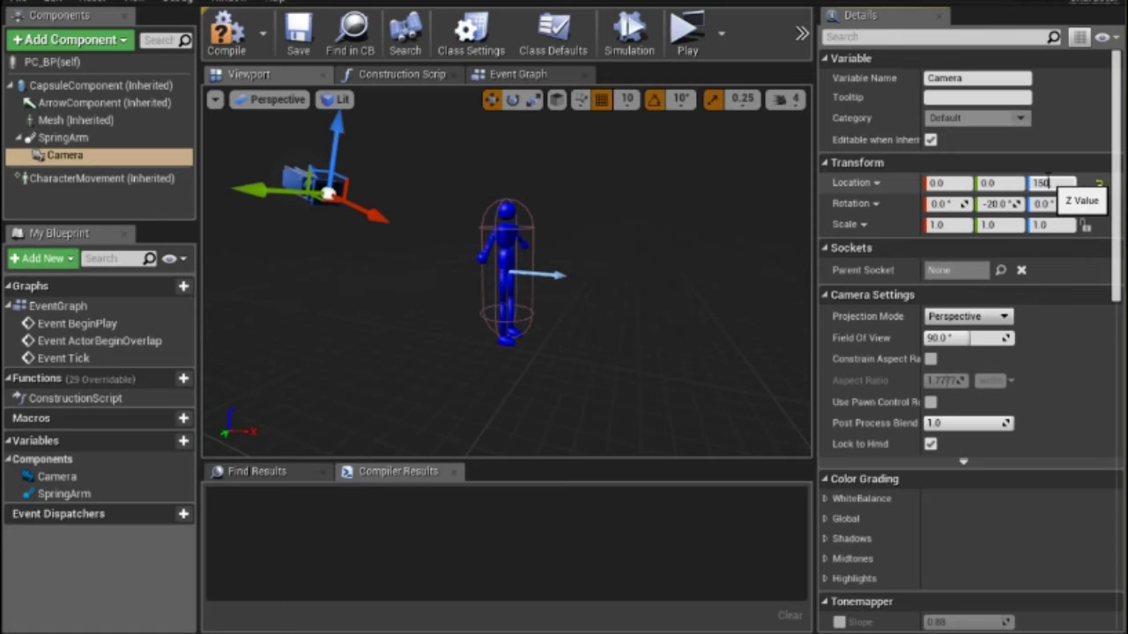
key("Return")
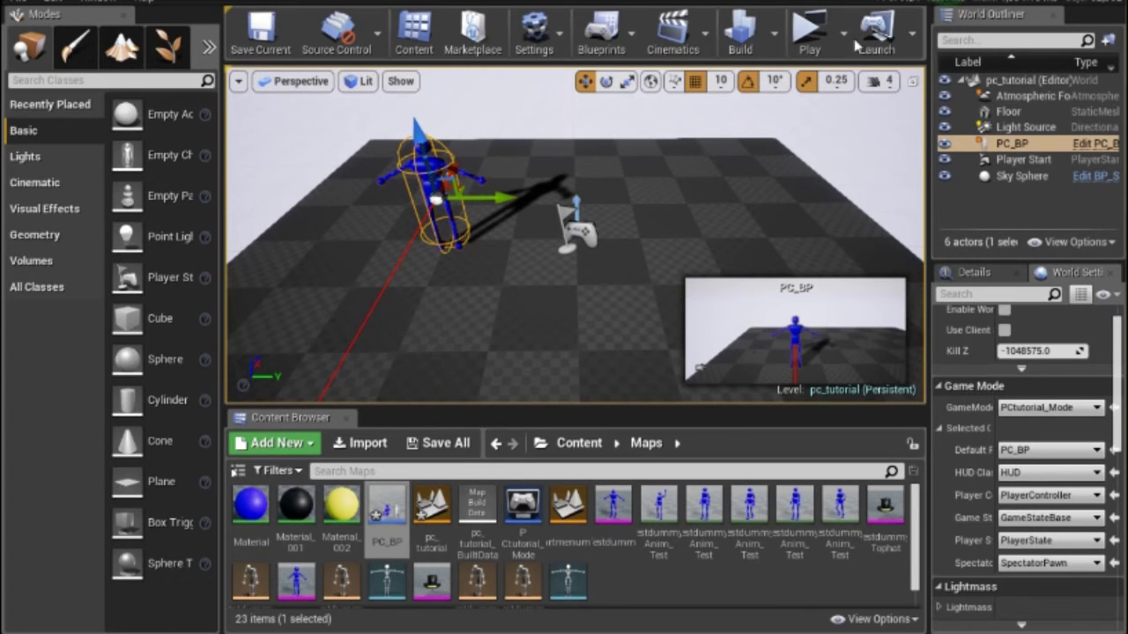
Step: Play-test the pc_tutorial level to check the character's camera view and end the session
left_click(818, 37)
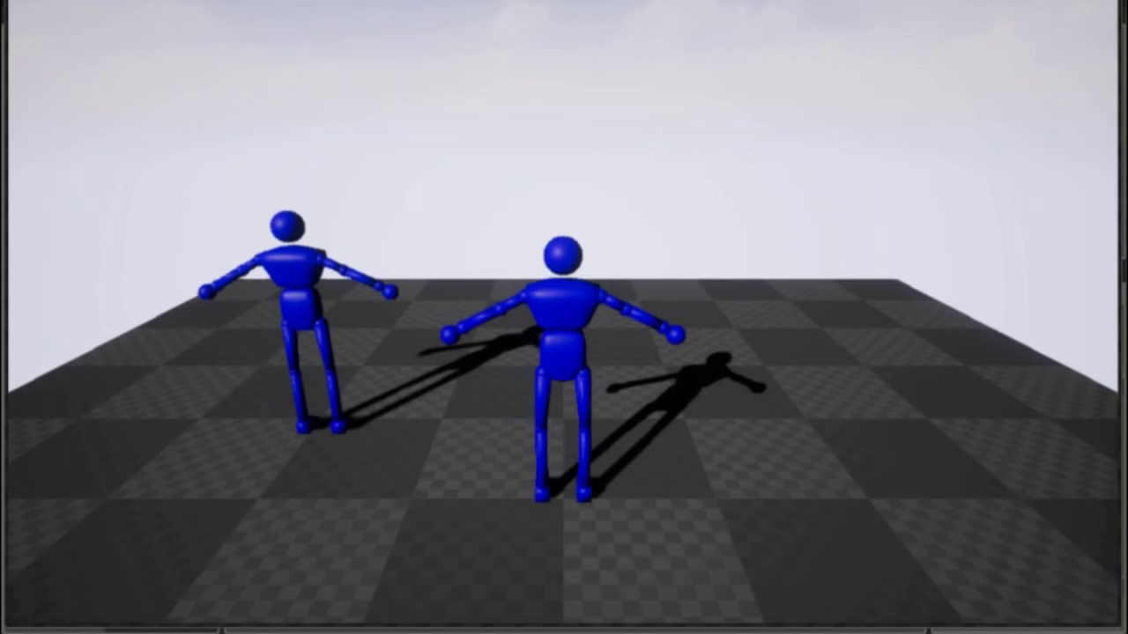
key("Escape")
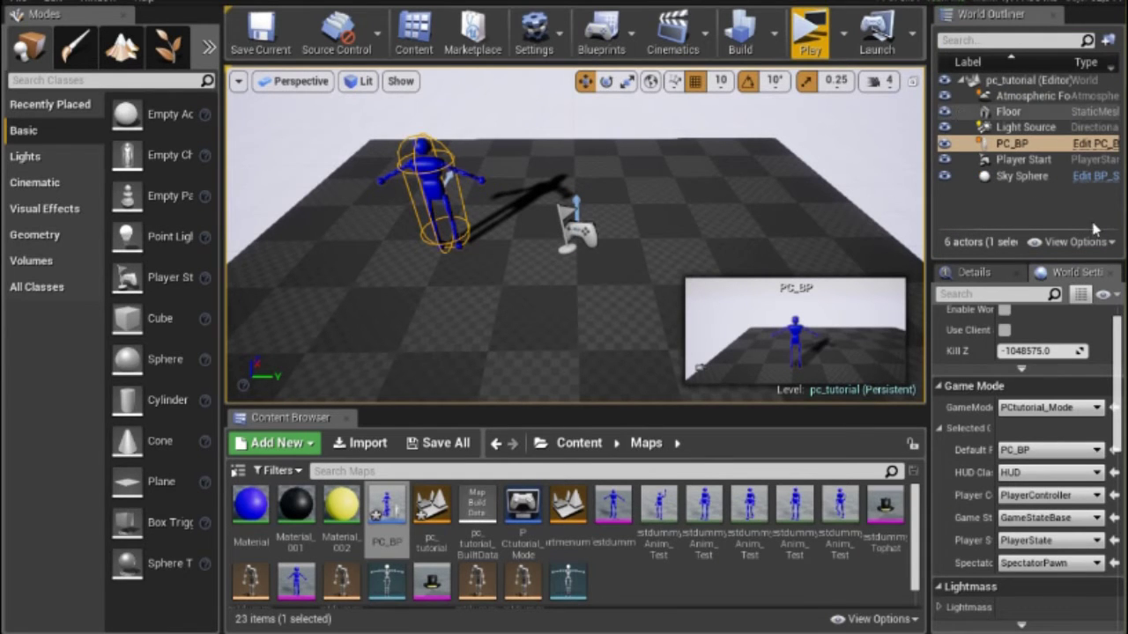
Step: In PC_BP, add a skeletal mesh component named Headgear under Mesh and assign it the Testdummy1Tophat mesh
mouse_move(1127, 256)
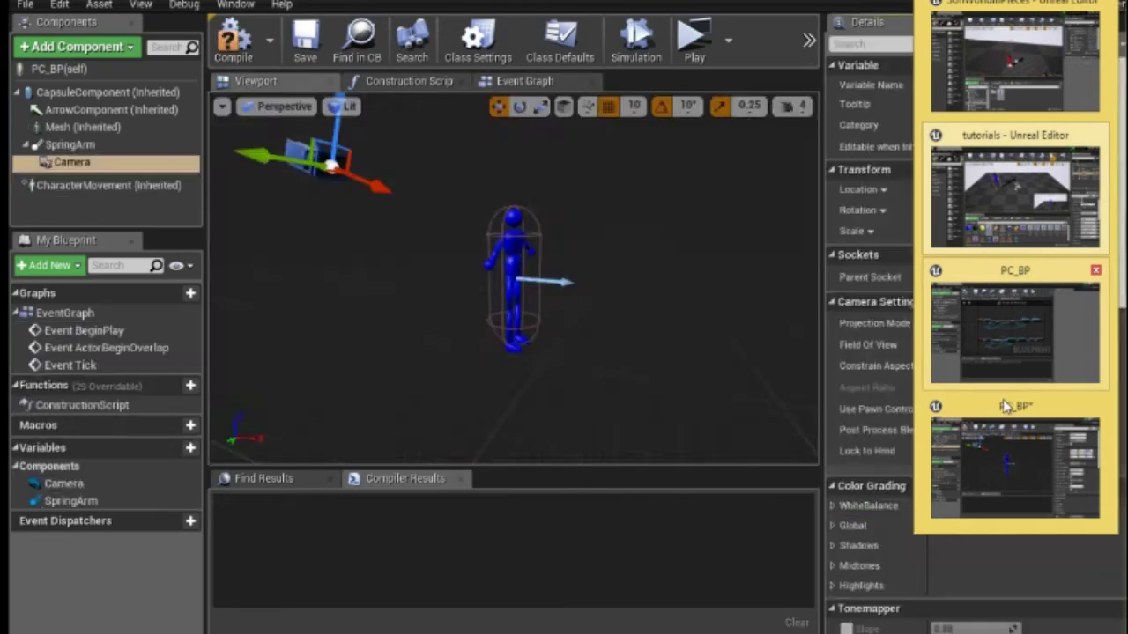
key("alt+Tab")
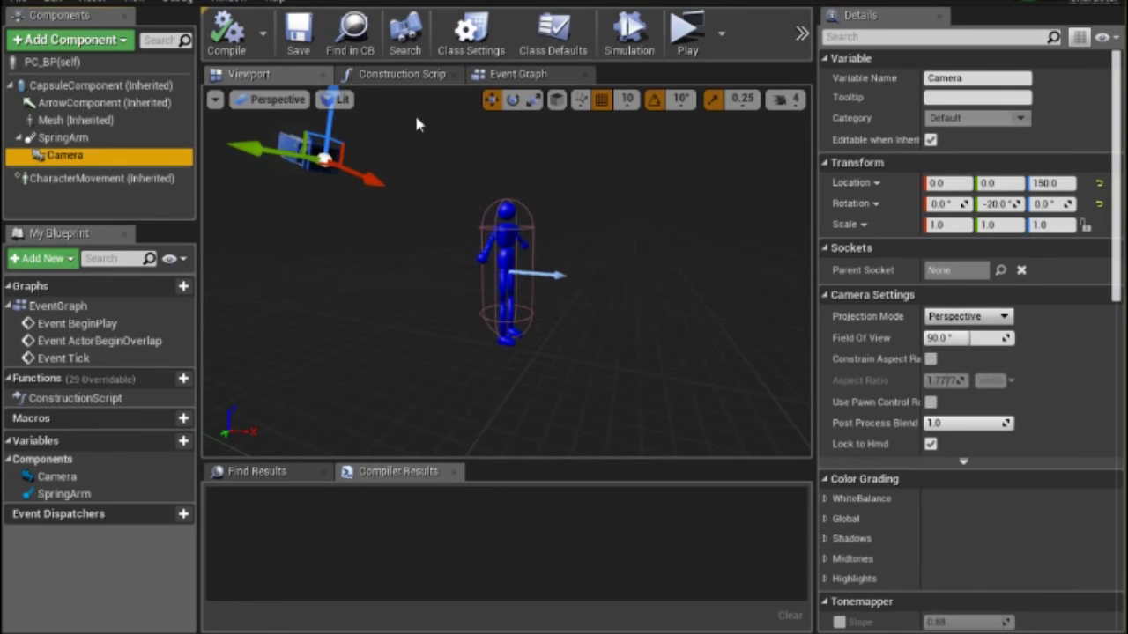
left_click(92, 124)
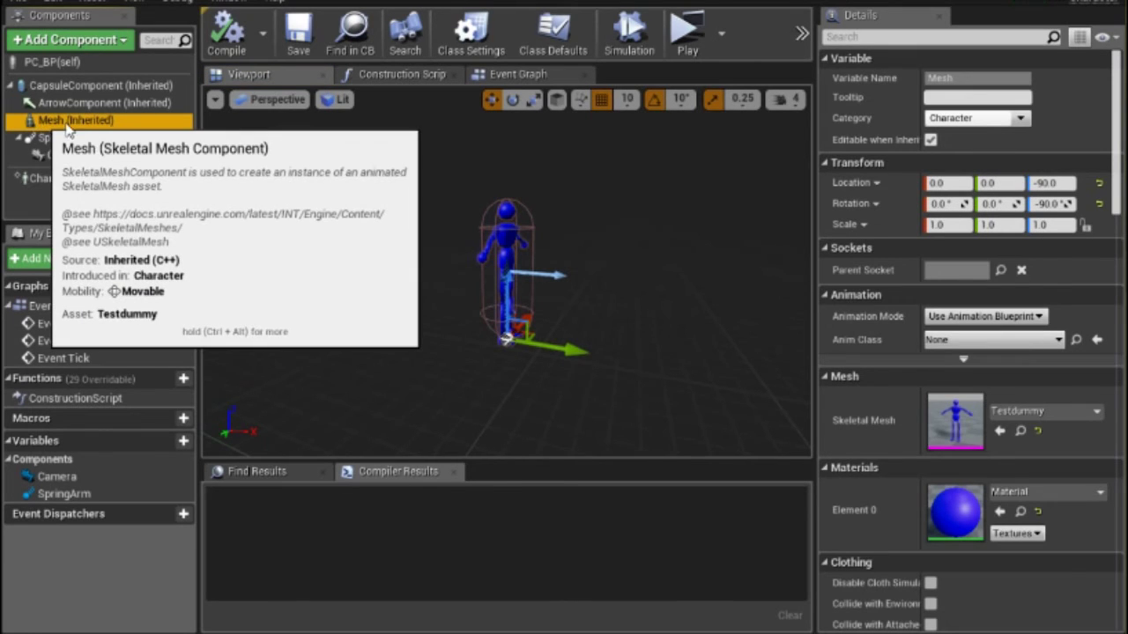
left_click(67, 40)
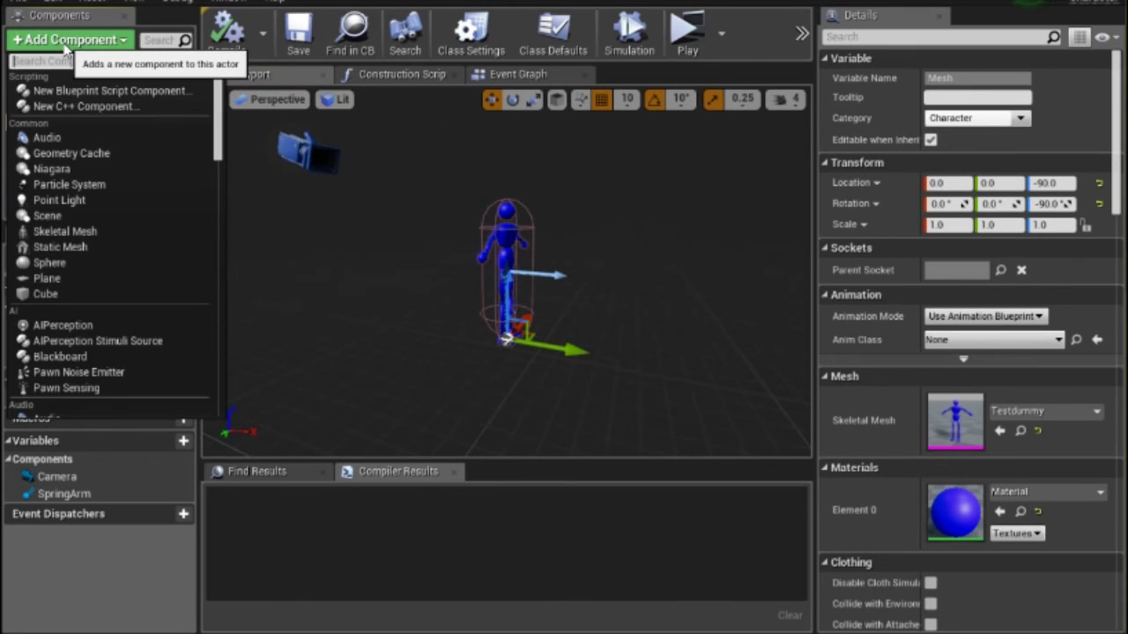
left_click(91, 235)
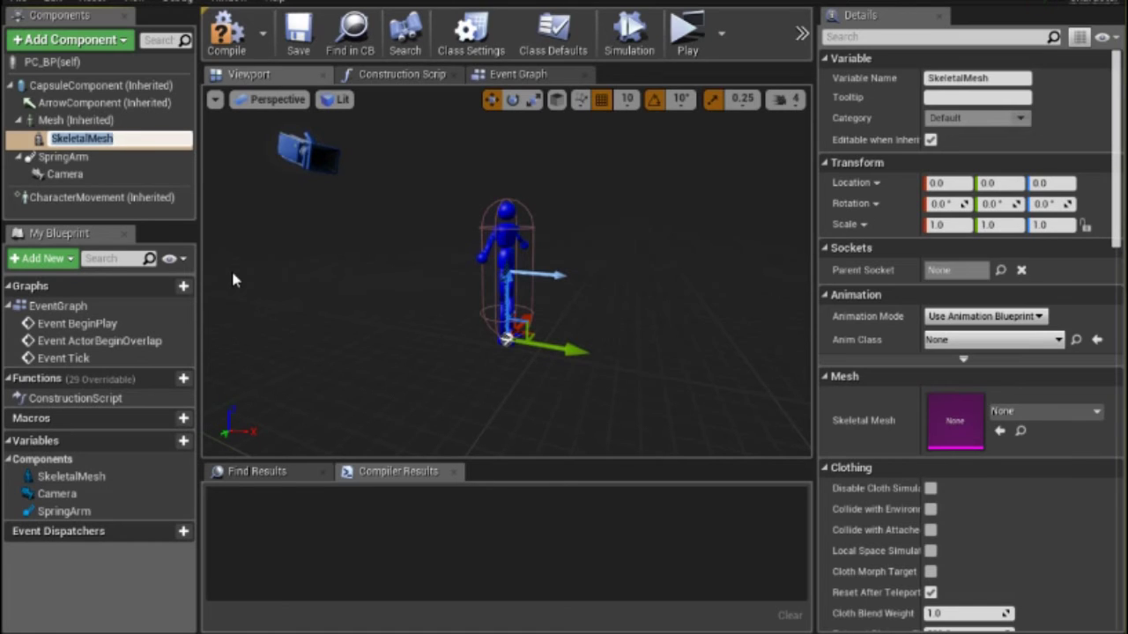
type("Headgear")
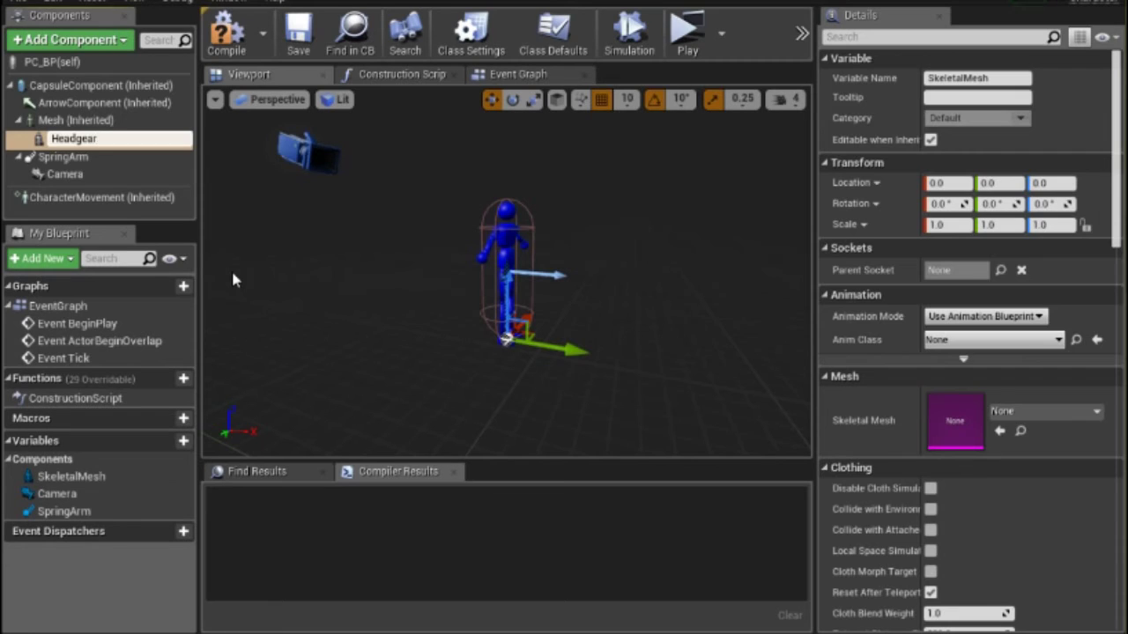
key("Return")
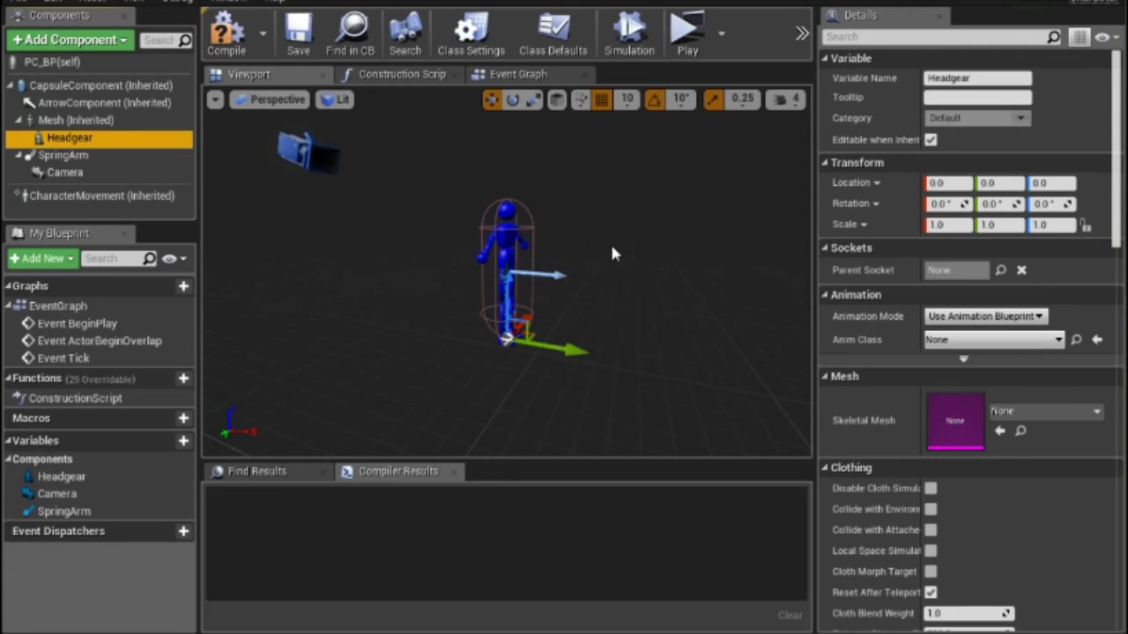
left_click(1091, 410)
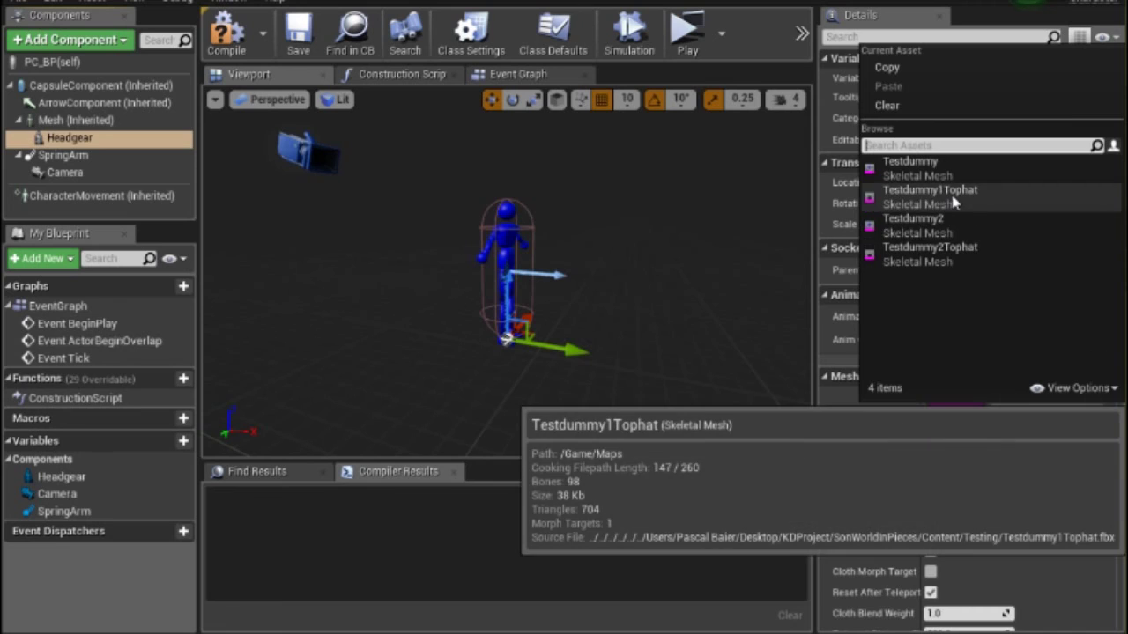
left_click(954, 203)
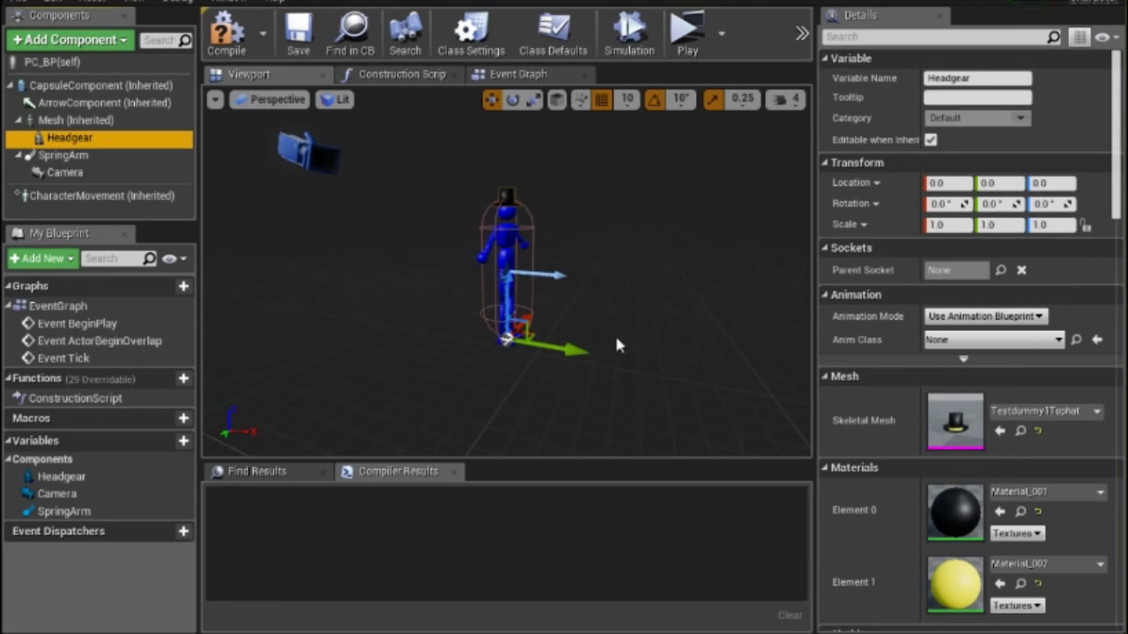